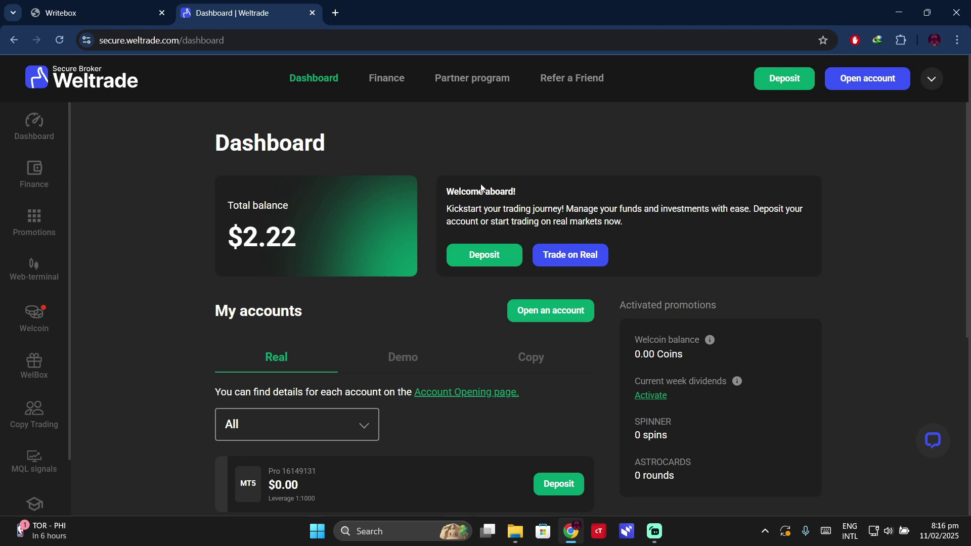
{"action": "scroll", "coordinate": [481, 188], "scroll_direction": "down", "scroll_amount": 1}
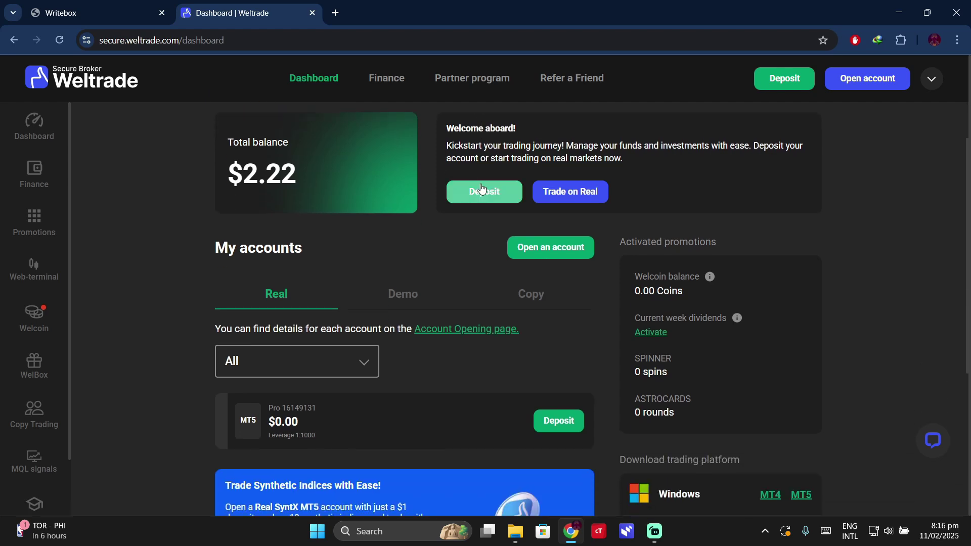
{"action": "scroll", "coordinate": [481, 189], "scroll_direction": "up", "scroll_amount": 1}
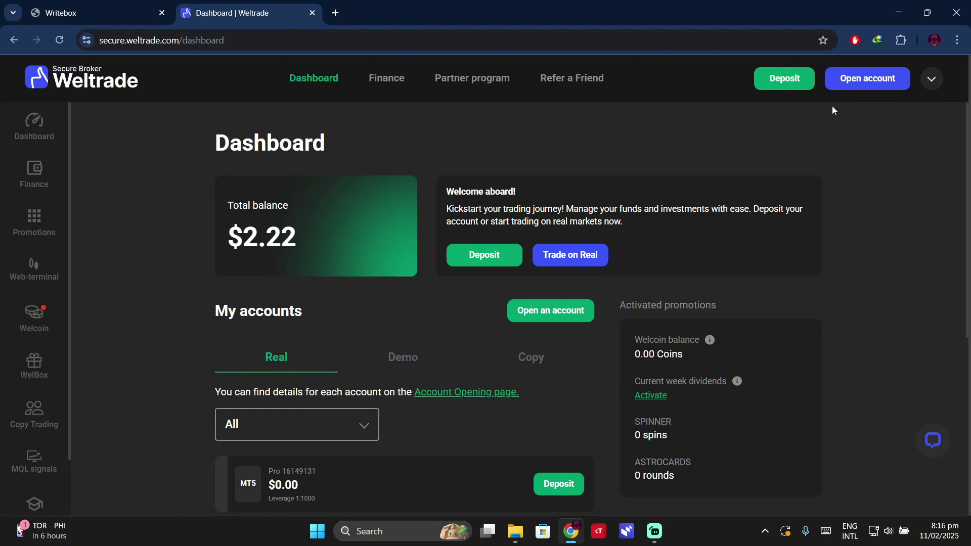
Step: Go to the account-opening page, highlight the Micro account description, and pick MT4 as platform
{"action": "left_click", "coordinate": [860, 85]}
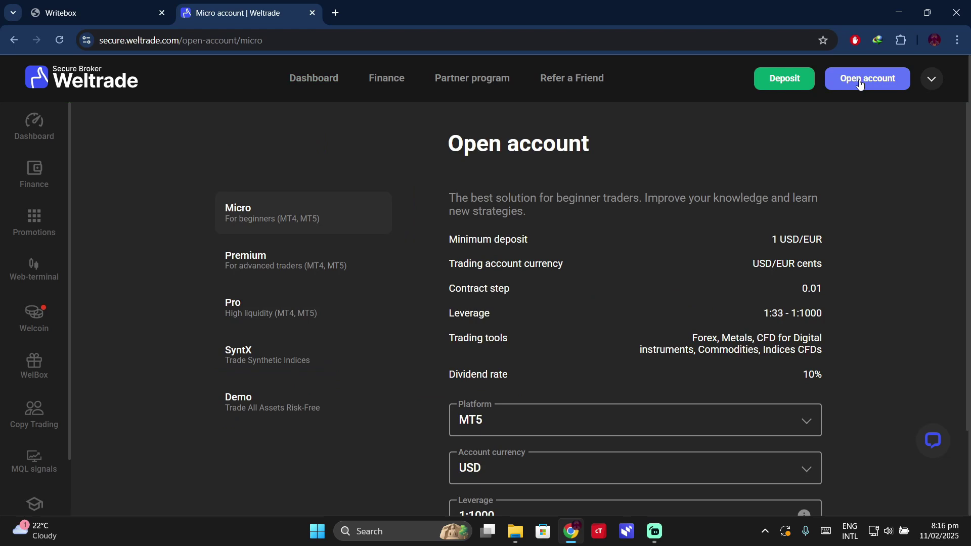
{"action": "scroll", "coordinate": [787, 138], "scroll_direction": "down", "scroll_amount": 2}
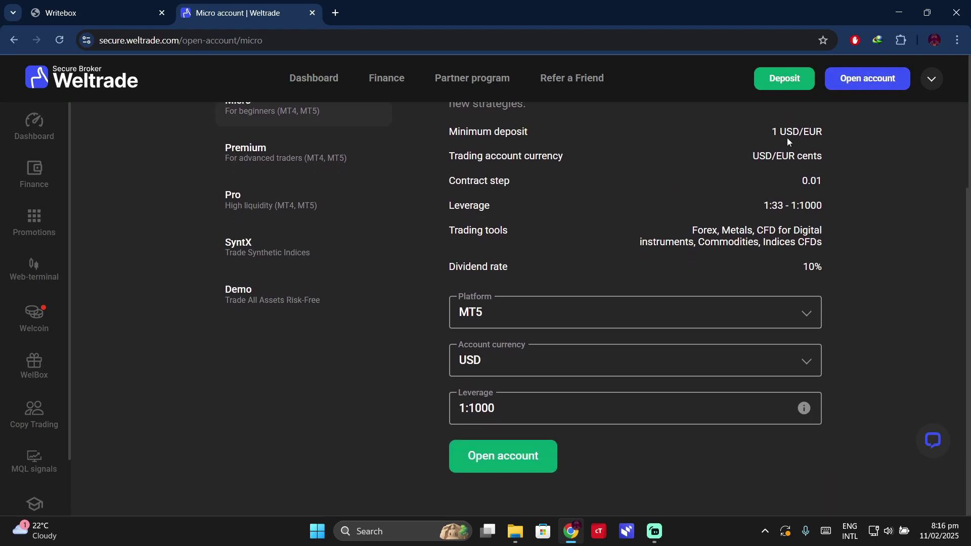
{"action": "scroll", "coordinate": [787, 137], "scroll_direction": "up", "scroll_amount": 1}
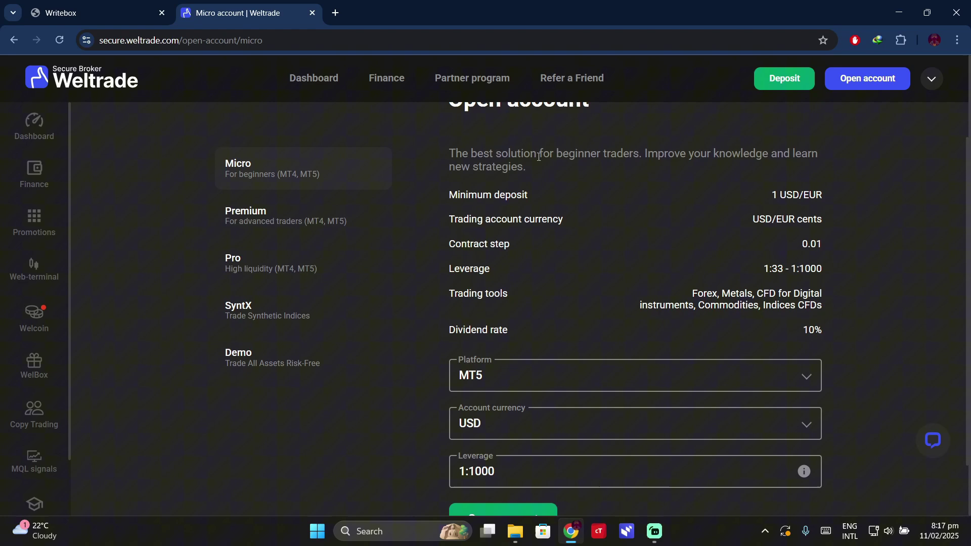
{"action": "left_click_drag", "start_coordinate": [539, 156], "coordinate": [669, 154]}
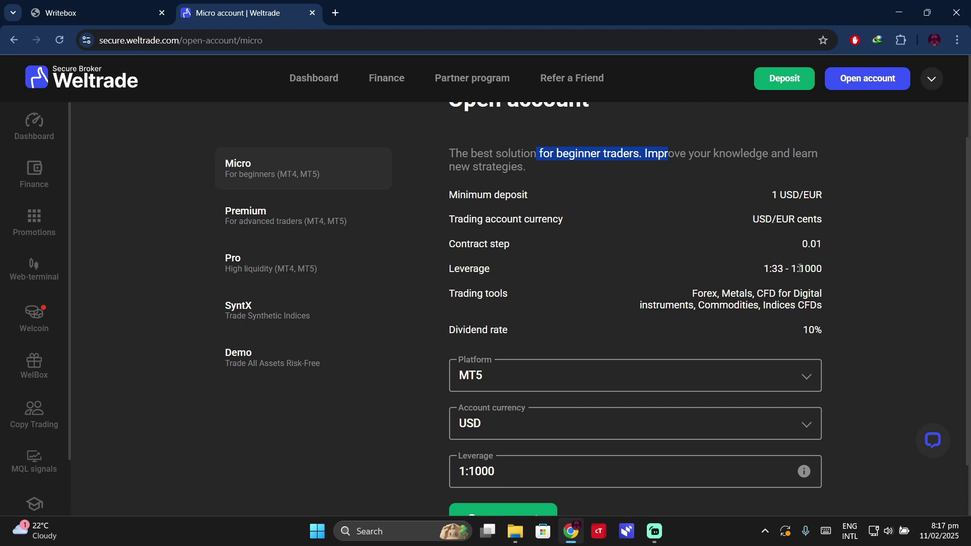
{"action": "scroll", "coordinate": [761, 293], "scroll_direction": "down", "scroll_amount": 1}
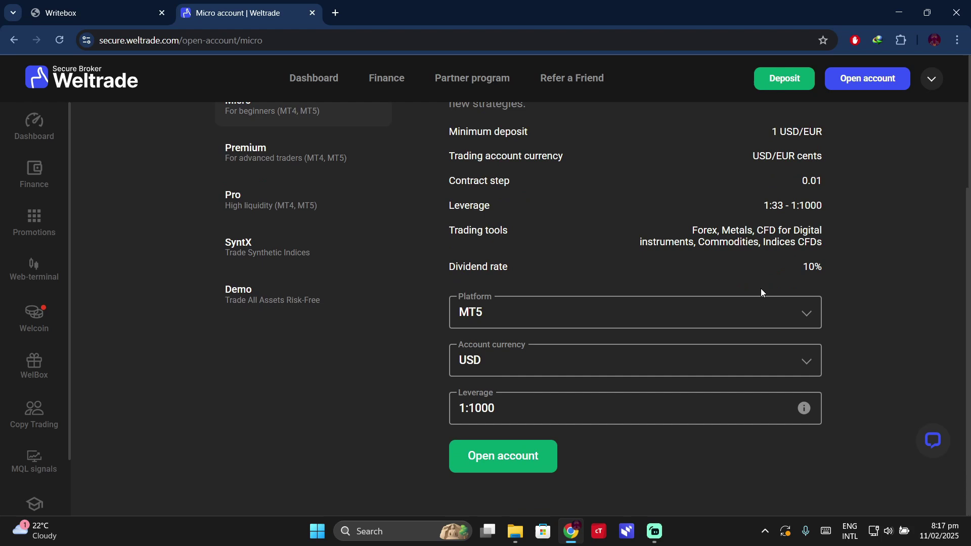
{"action": "left_click", "coordinate": [704, 315]}
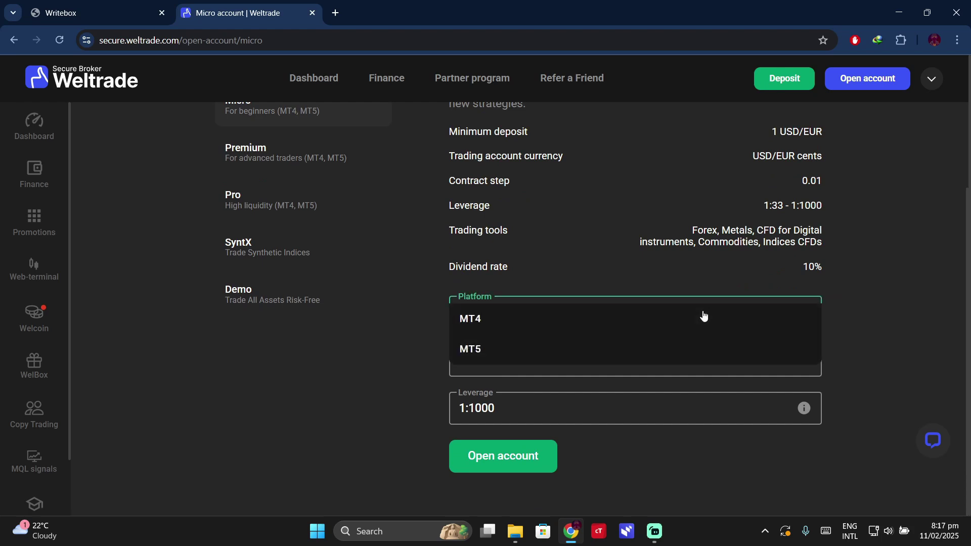
{"action": "left_click", "coordinate": [702, 318]}
Step: Keep USD currency and 1:1000 leverage, then view the Premium account terms
{"action": "left_click", "coordinate": [693, 364]}
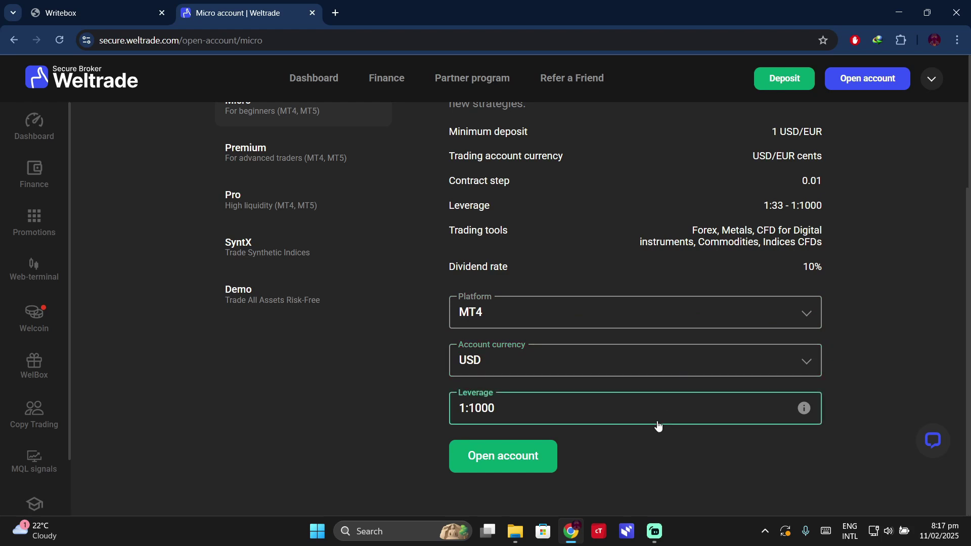
{"action": "left_click", "coordinate": [657, 420]}
{"action": "left_click", "coordinate": [330, 326]}
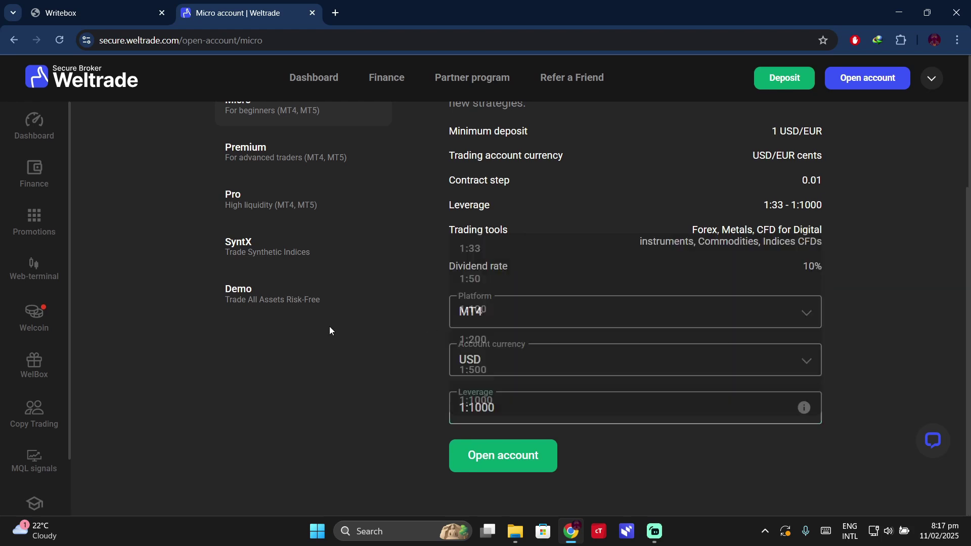
{"action": "scroll", "coordinate": [330, 326], "scroll_direction": "up", "scroll_amount": 1}
{"action": "left_click", "coordinate": [275, 222]}
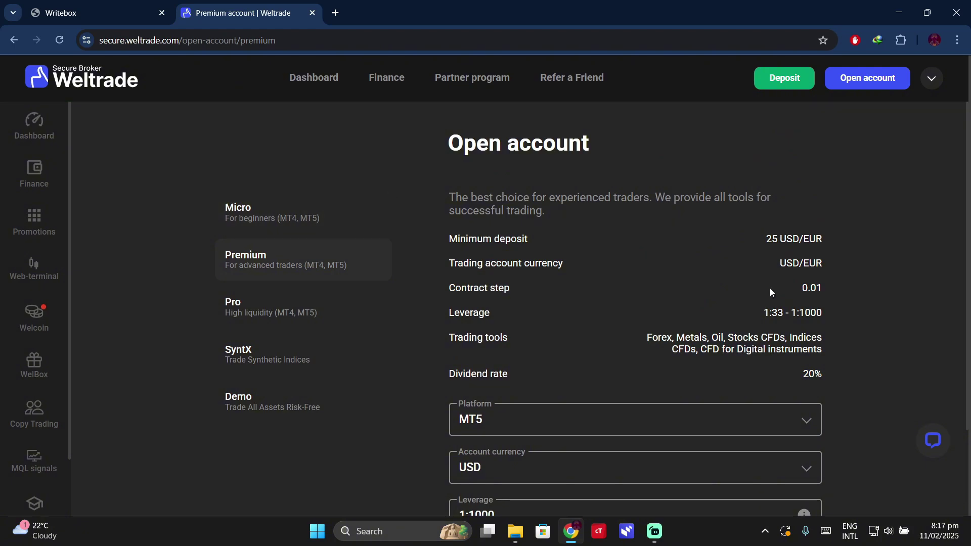
Step: View the Pro account terms, then the SyntX account terms
{"action": "left_click", "coordinate": [325, 311]}
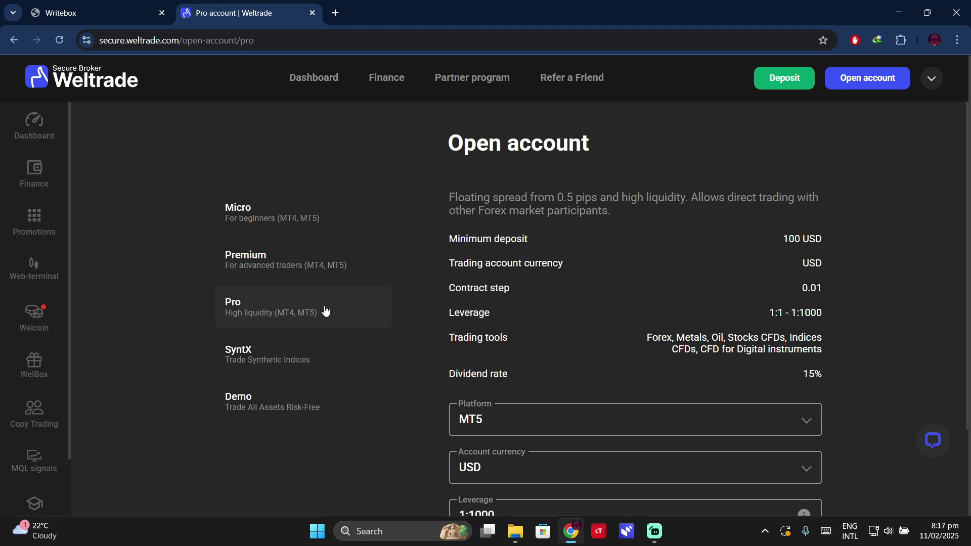
{"action": "left_click", "coordinate": [308, 351]}
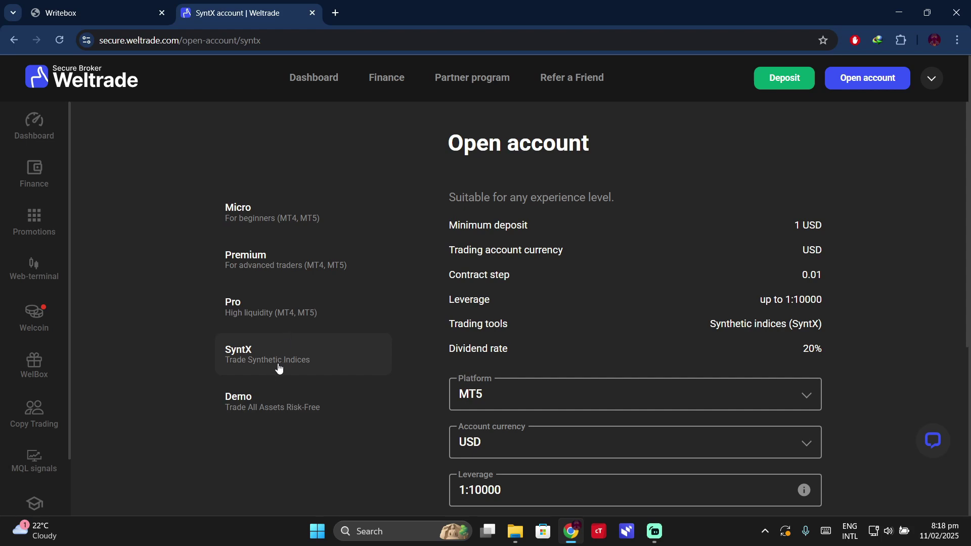
Step: Browse the Demo and SyntX account terms, trying SyntX as the demo account type
{"action": "left_click", "coordinate": [295, 413]}
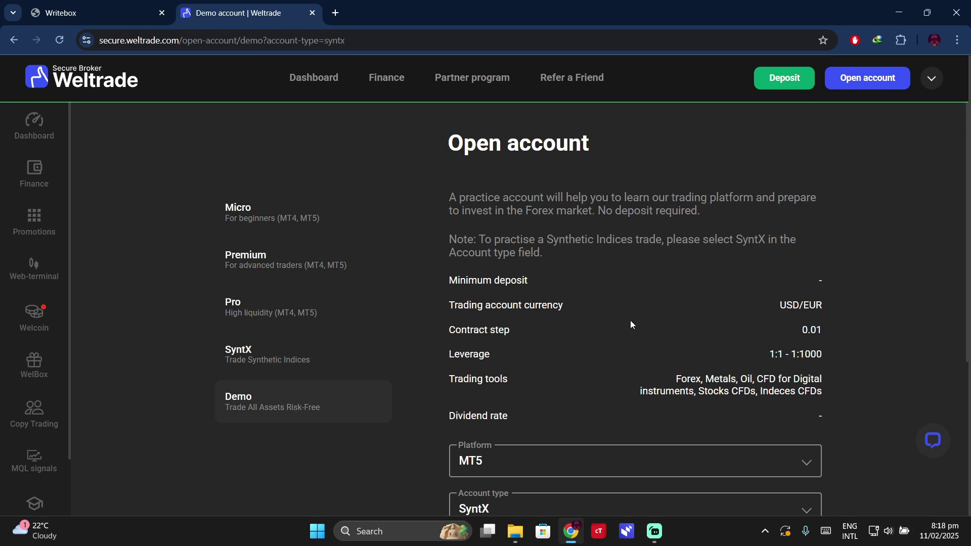
{"action": "scroll", "coordinate": [631, 321], "scroll_direction": "down", "scroll_amount": 2}
{"action": "scroll", "coordinate": [631, 320], "scroll_direction": "down", "scroll_amount": 2}
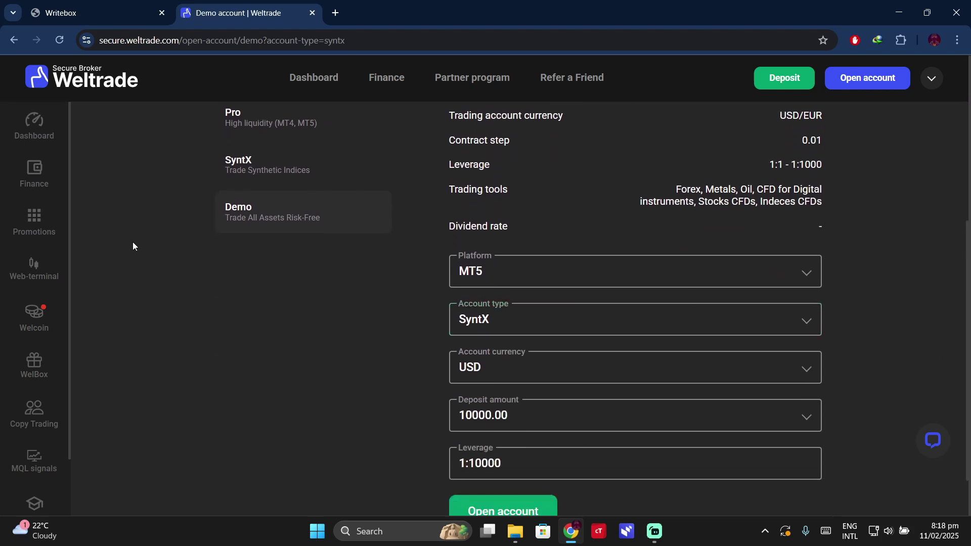
{"action": "left_click", "coordinate": [541, 329]}
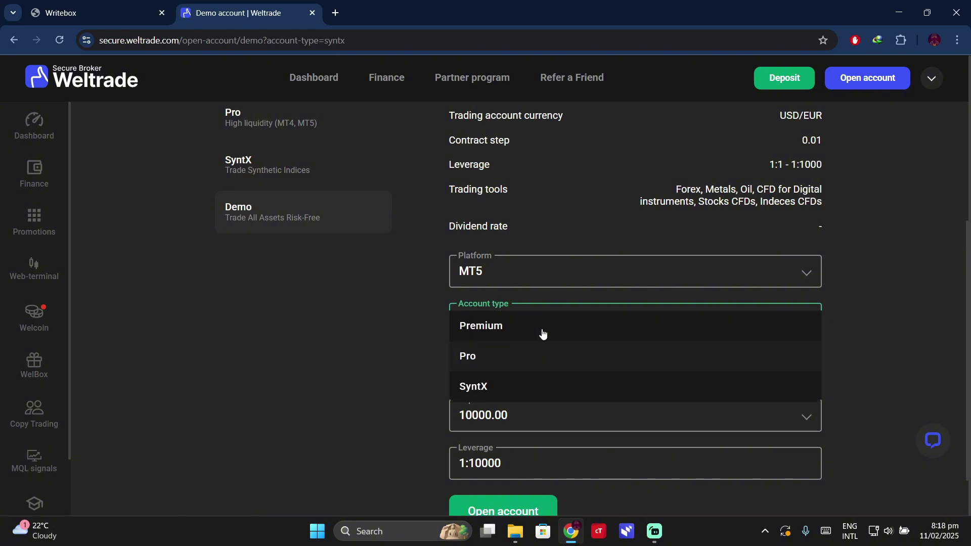
{"action": "left_click", "coordinate": [512, 389]}
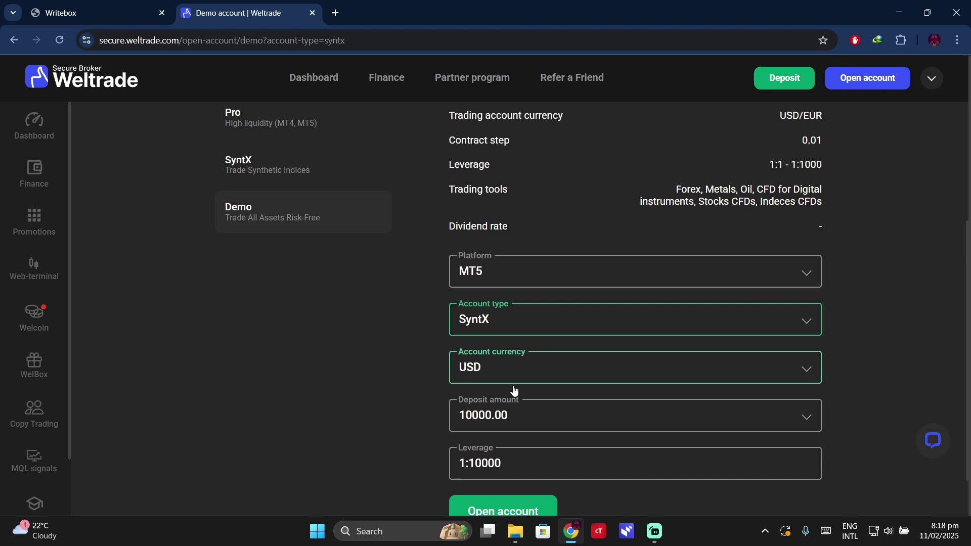
{"action": "scroll", "coordinate": [512, 391], "scroll_direction": "down", "scroll_amount": 2}
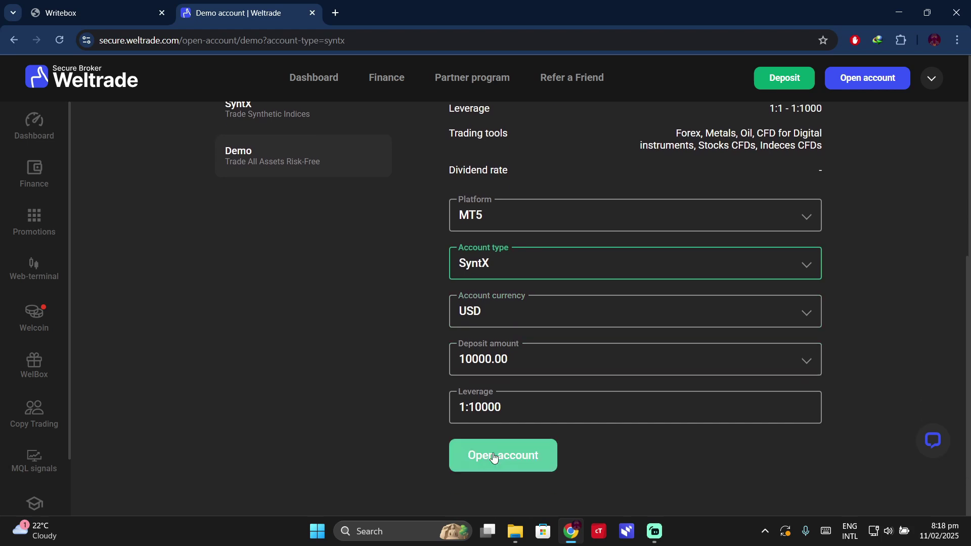
{"action": "scroll", "coordinate": [493, 458], "scroll_direction": "up", "scroll_amount": 2}
{"action": "scroll", "coordinate": [494, 457], "scroll_direction": "up", "scroll_amount": 1}
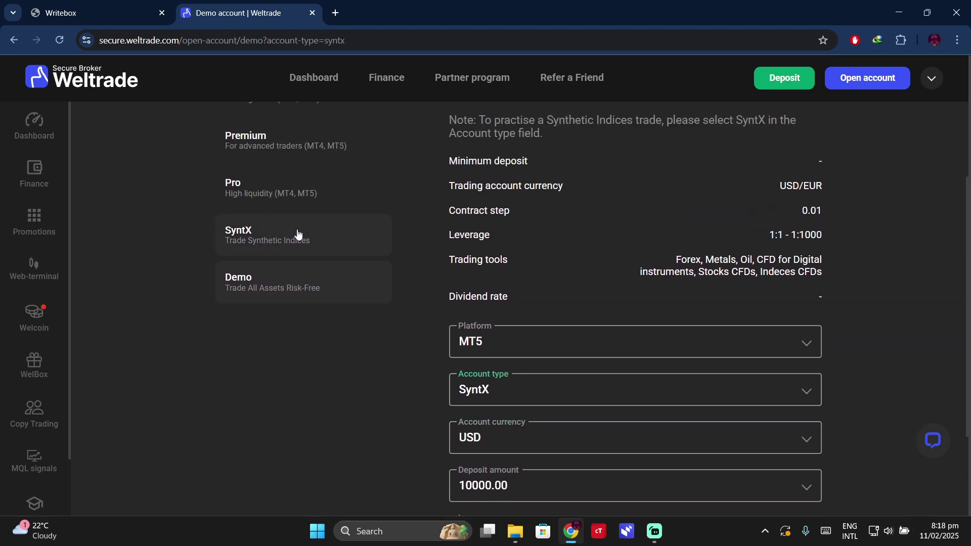
{"action": "left_click", "coordinate": [297, 235]}
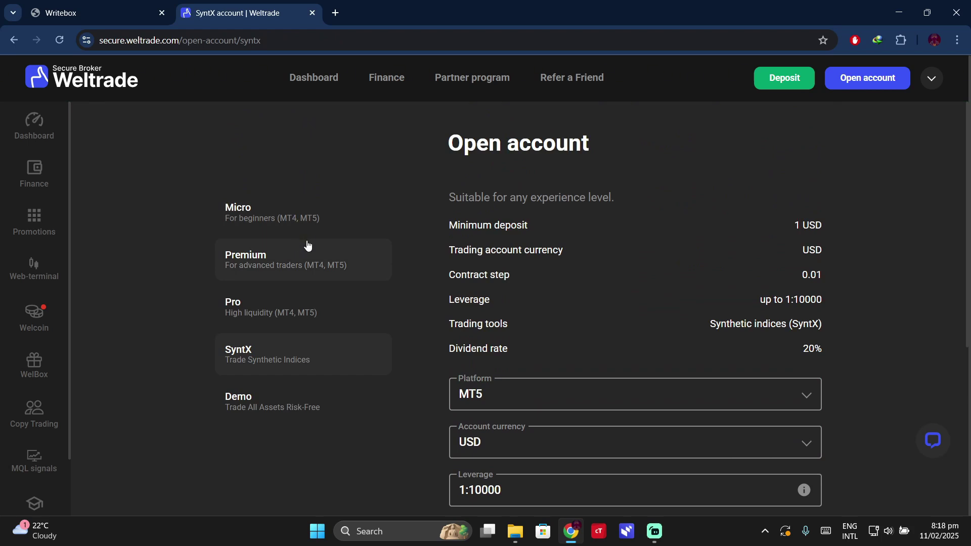
{"action": "left_click", "coordinate": [271, 408]}
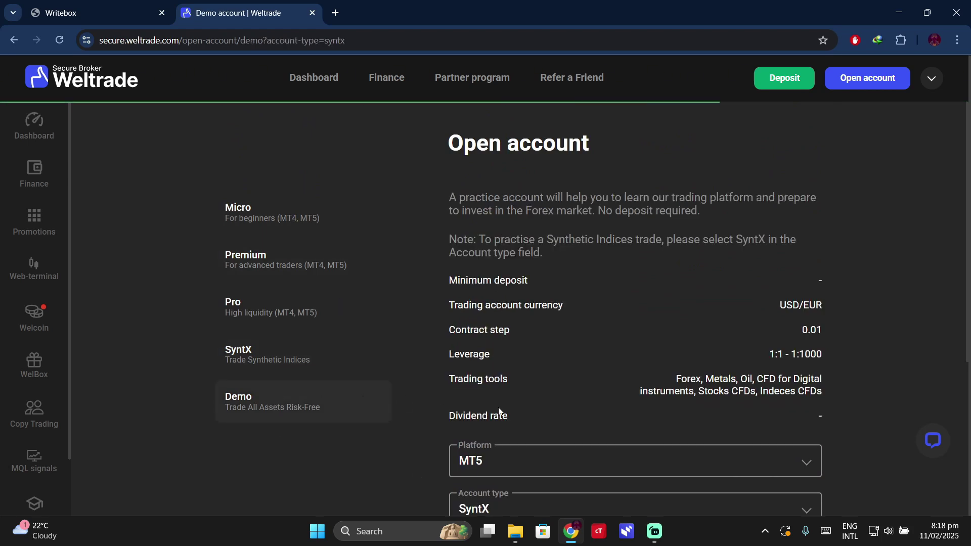
{"action": "scroll", "coordinate": [492, 370], "scroll_direction": "down", "scroll_amount": 1}
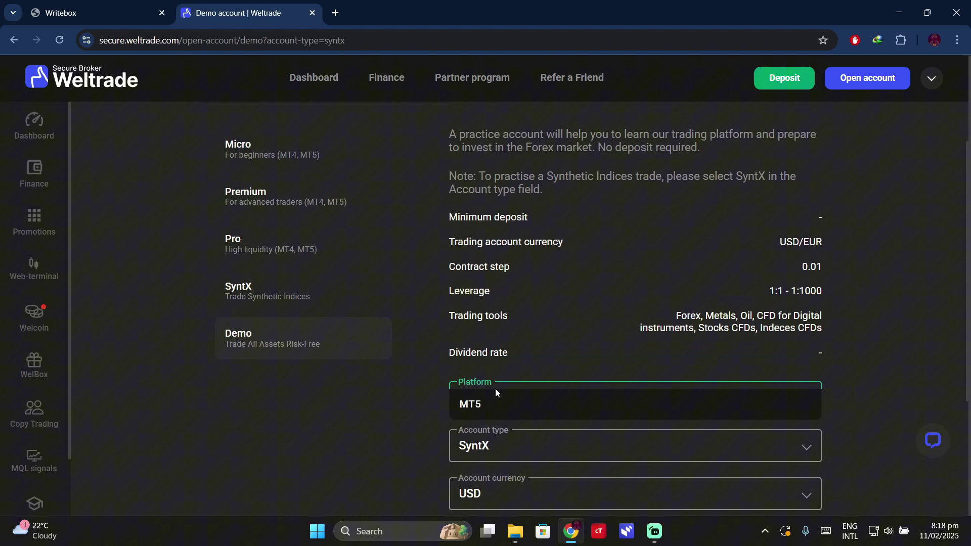
Step: Pick MT5 as the demo platform and confirm SyntX as the account type
{"action": "left_click", "coordinate": [493, 403]}
{"action": "left_click", "coordinate": [499, 455]}
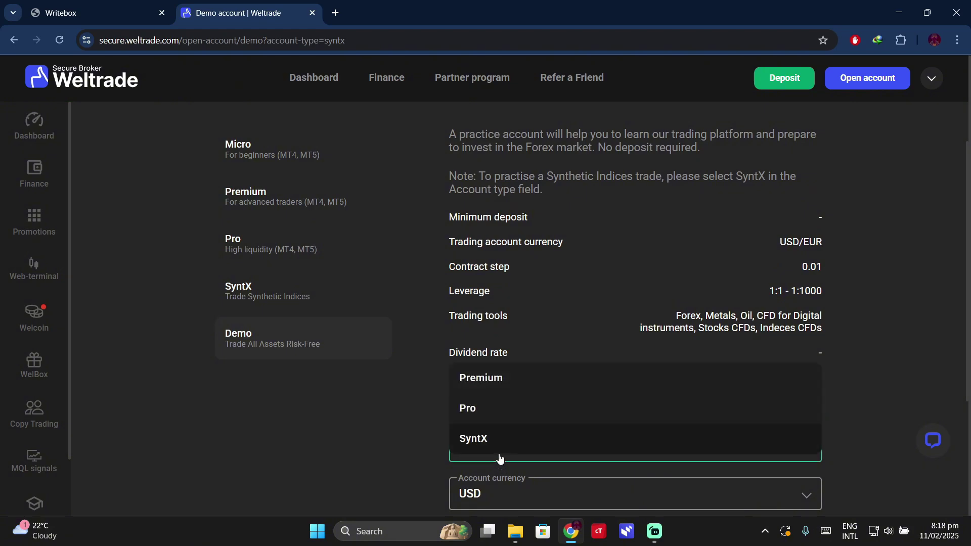
{"action": "left_click", "coordinate": [499, 454]}
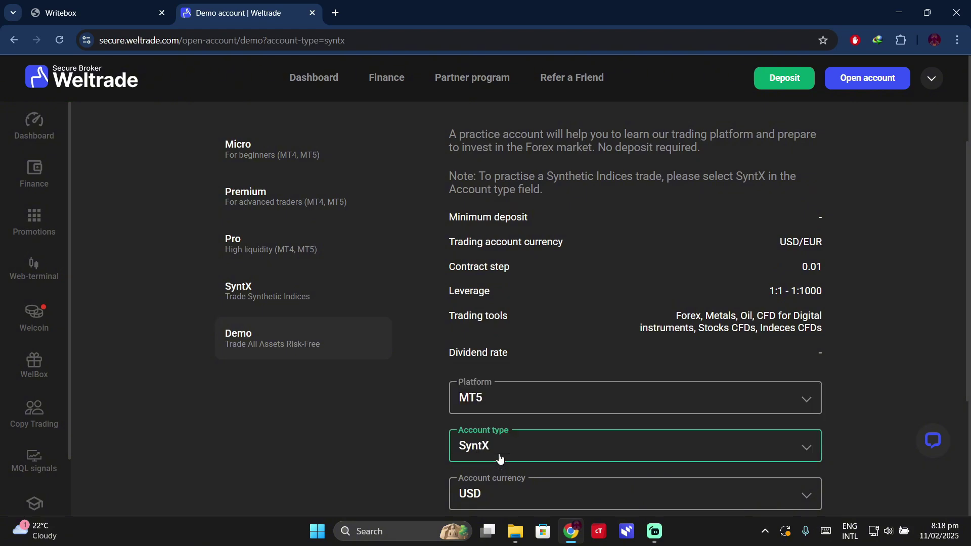
{"action": "left_click", "coordinate": [500, 456]}
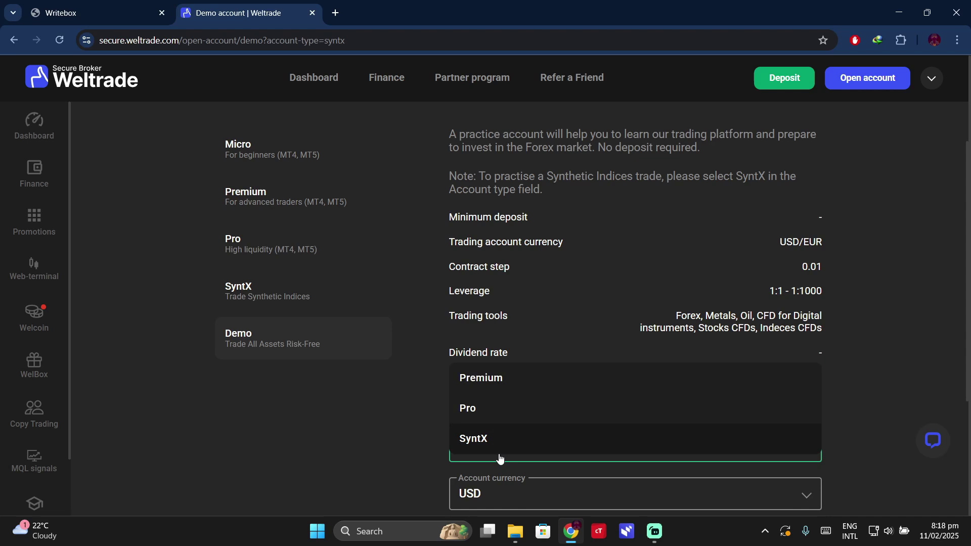
{"action": "left_click", "coordinate": [303, 411]}
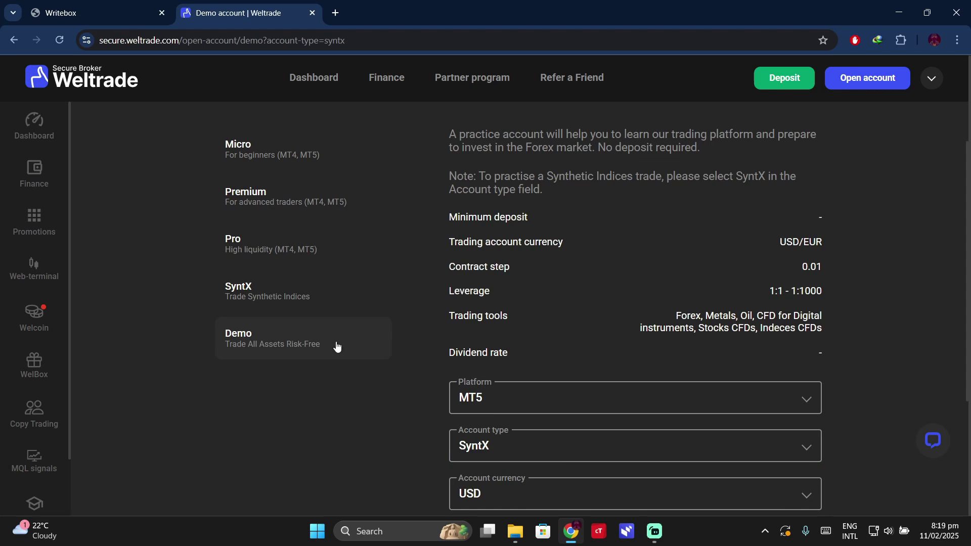
{"action": "scroll", "coordinate": [604, 307], "scroll_direction": "down", "scroll_amount": 3}
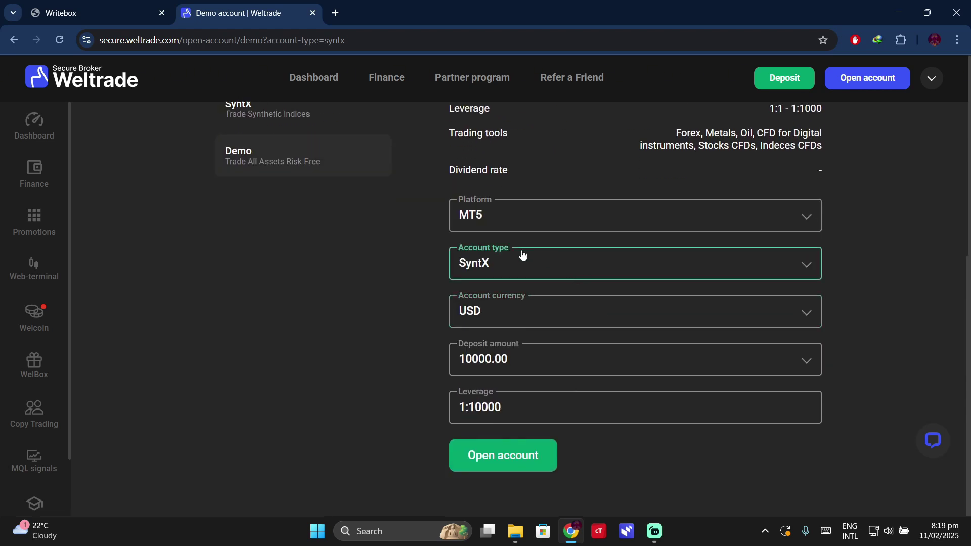
Step: Select a 200.00 deposit, keeping USD currency and 1:10000 leverage
{"action": "left_click", "coordinate": [562, 364]}
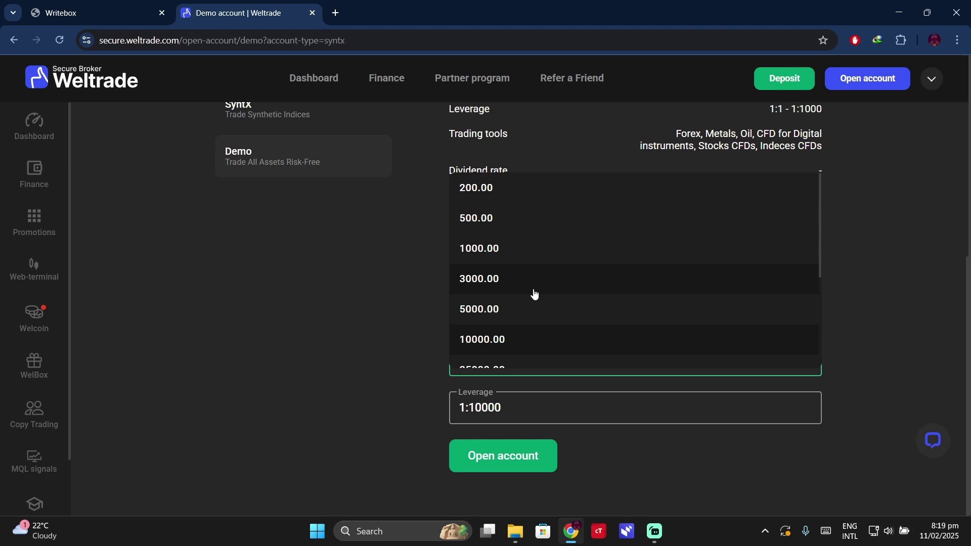
{"action": "left_click", "coordinate": [490, 188]}
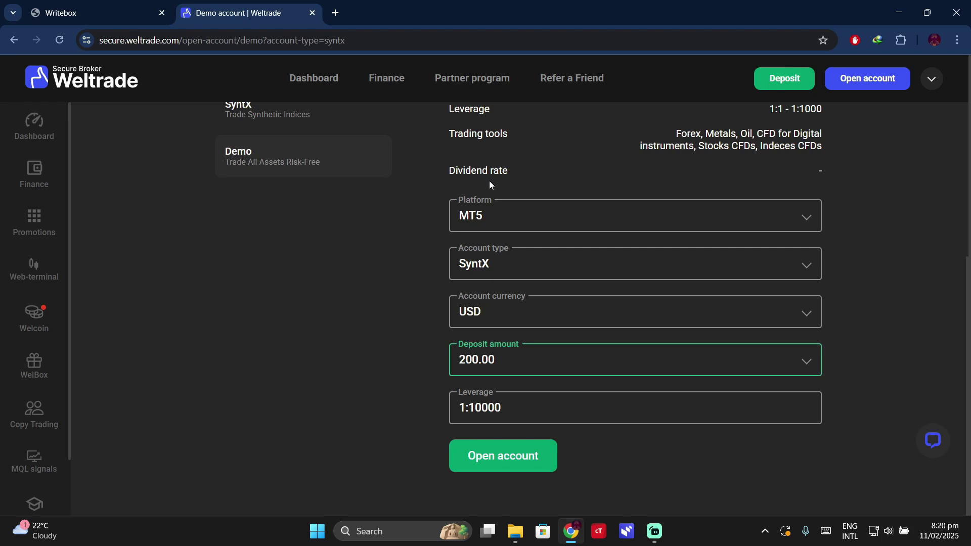
{"action": "left_click", "coordinate": [524, 311]}
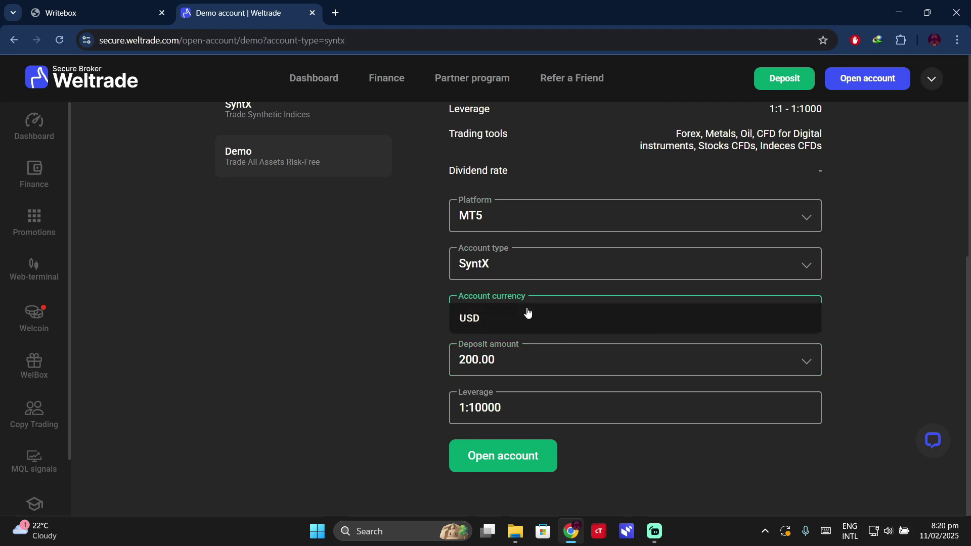
{"action": "left_click", "coordinate": [539, 355]}
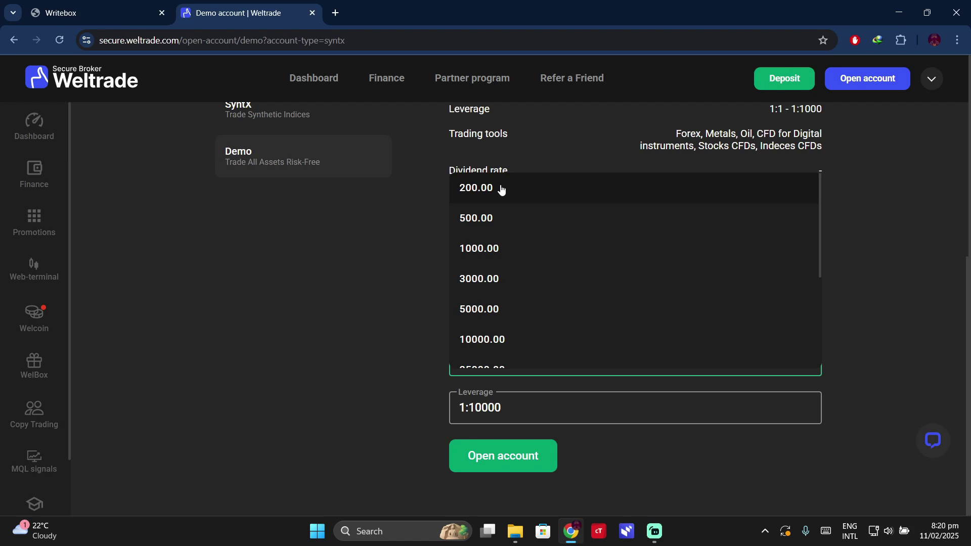
{"action": "left_click", "coordinate": [501, 190]}
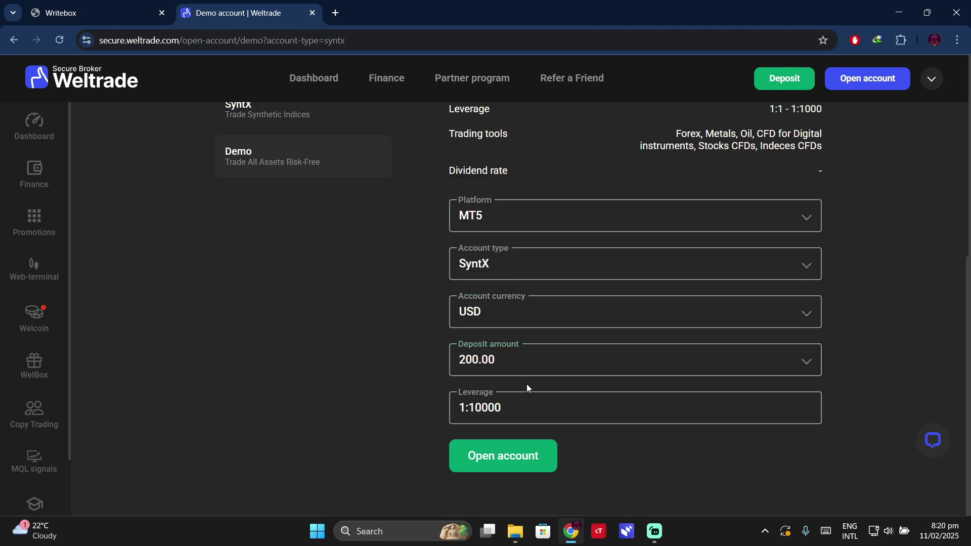
{"action": "left_click", "coordinate": [527, 414]}
{"action": "left_click", "coordinate": [525, 415]}
Step: Open the demo account, download the Windows MT5 installer, and accept its licence
{"action": "left_click", "coordinate": [514, 456]}
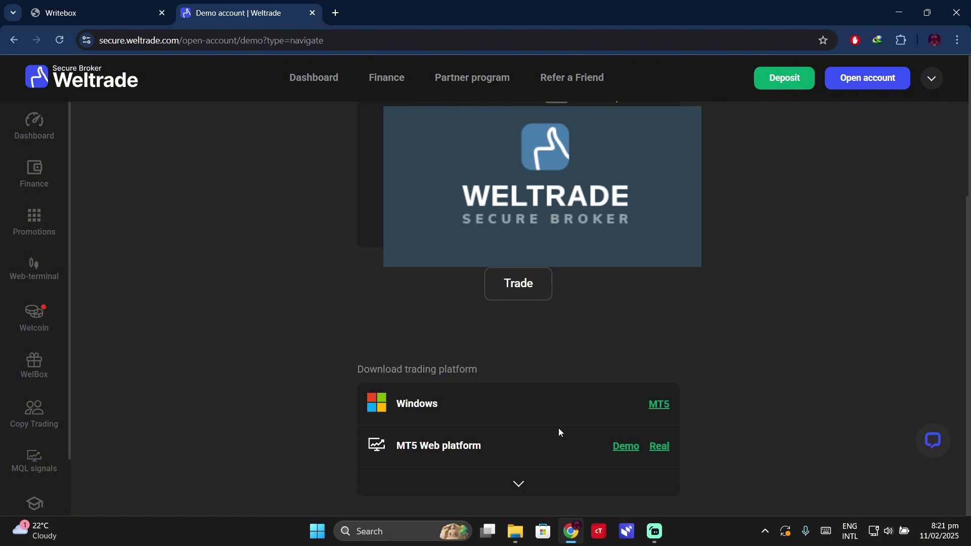
{"action": "left_click", "coordinate": [659, 405]}
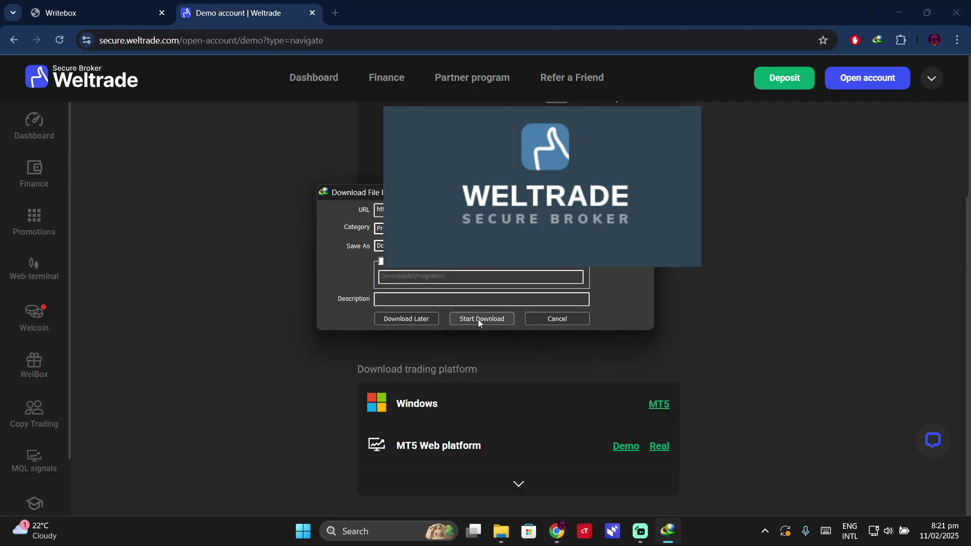
{"action": "left_click", "coordinate": [481, 319]}
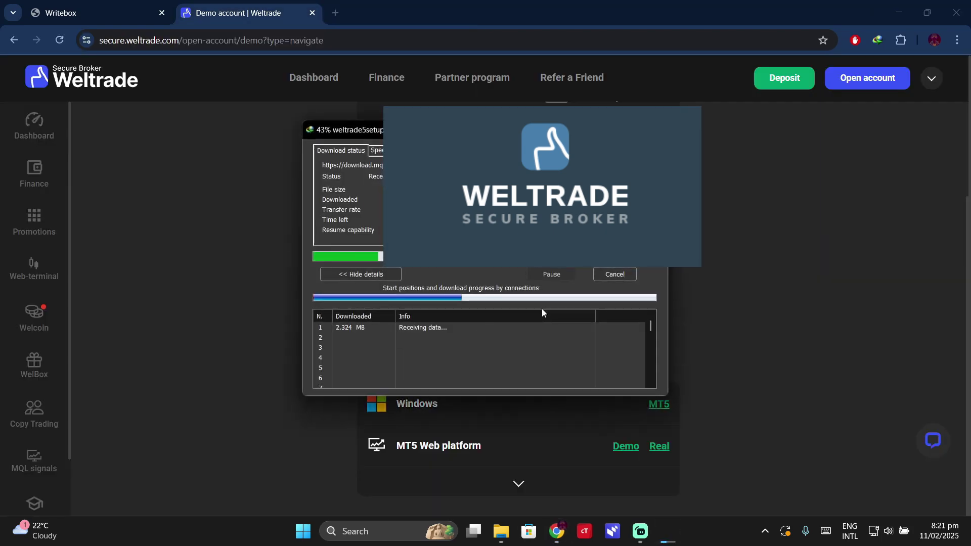
{"action": "scroll", "coordinate": [808, 307], "scroll_direction": "up", "scroll_amount": 2}
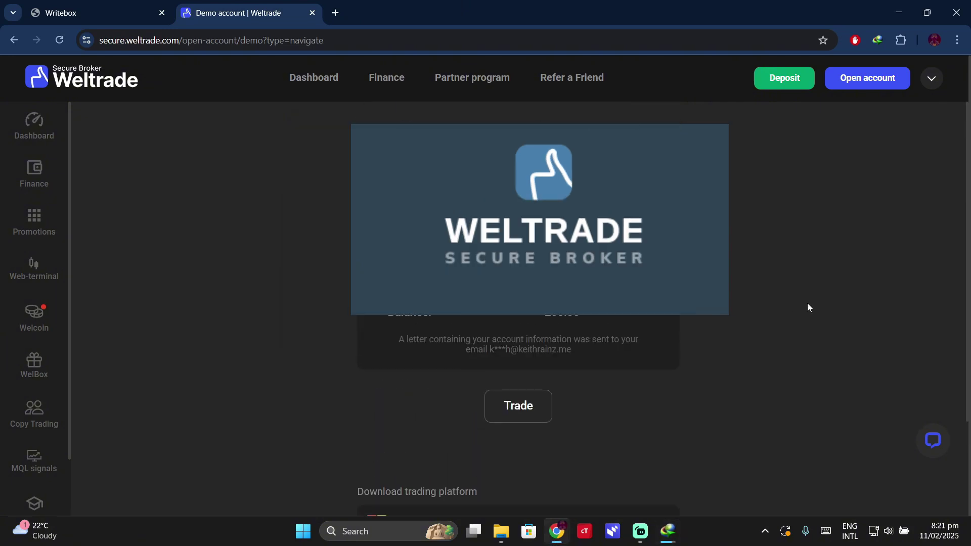
{"action": "scroll", "coordinate": [808, 307], "scroll_direction": "down", "scroll_amount": 2}
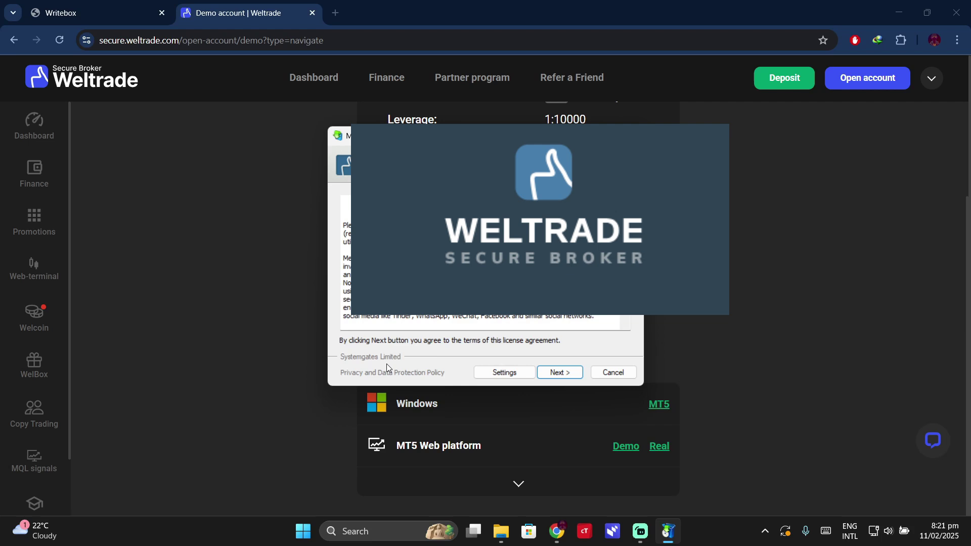
{"action": "left_click", "coordinate": [583, 374]}
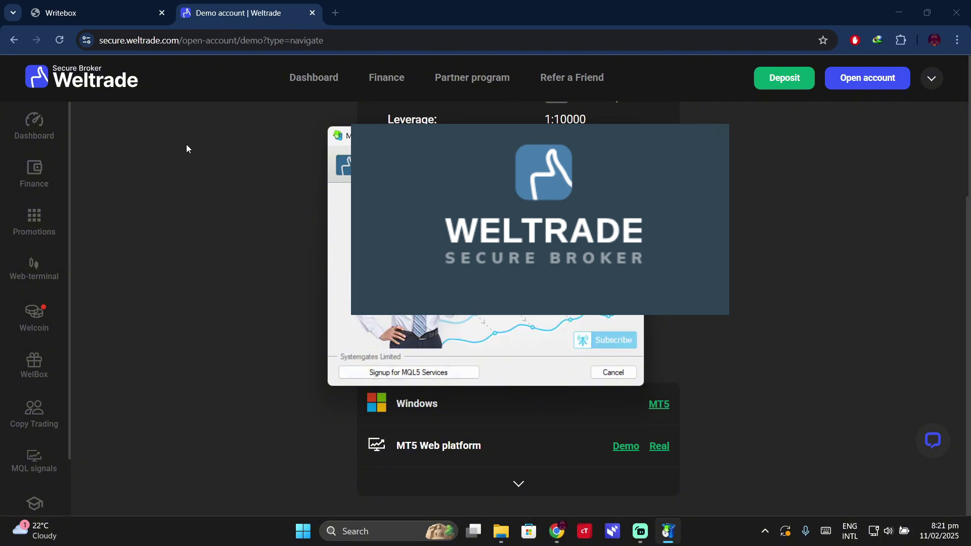
Step: Visit the Writebox notes, then return to the Weltrade portal
{"action": "left_click", "coordinate": [113, 13]}
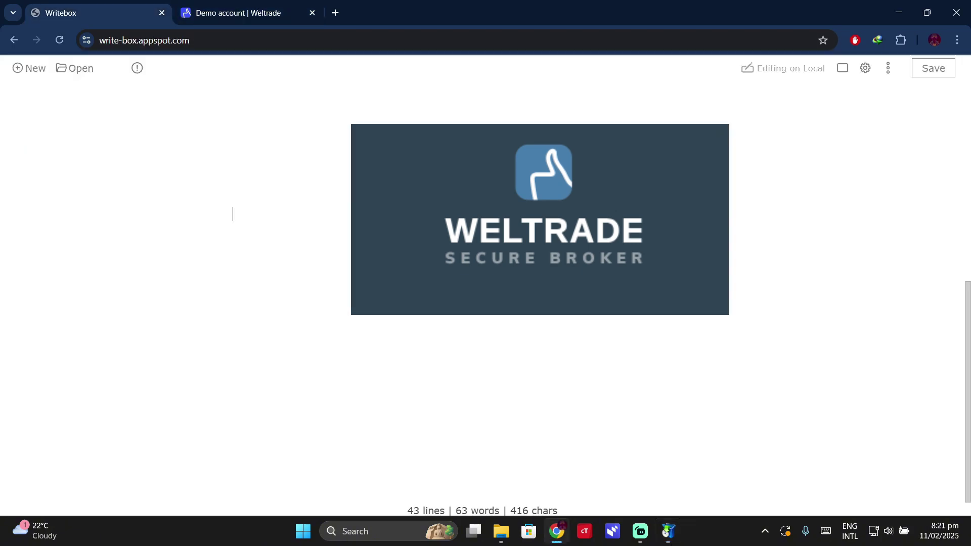
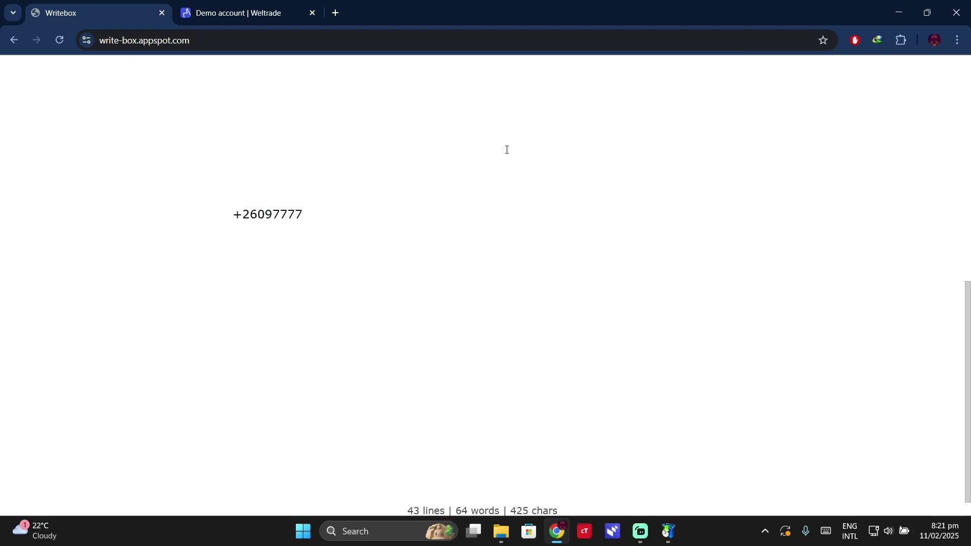
{"action": "left_click", "coordinate": [251, 12]}
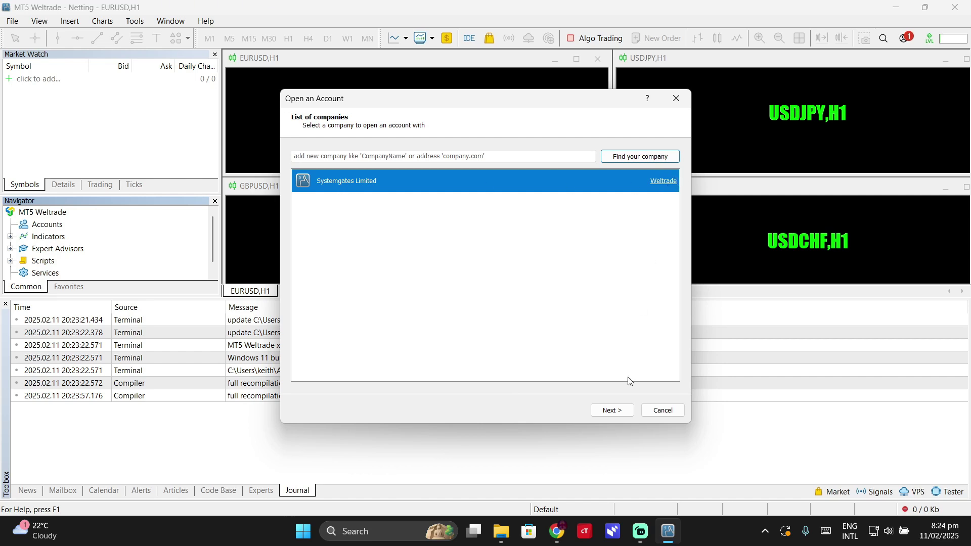
Step: Choose the Weltrade broker and connect the existing account on the Weltrade-Demo server
{"action": "left_click", "coordinate": [620, 411]}
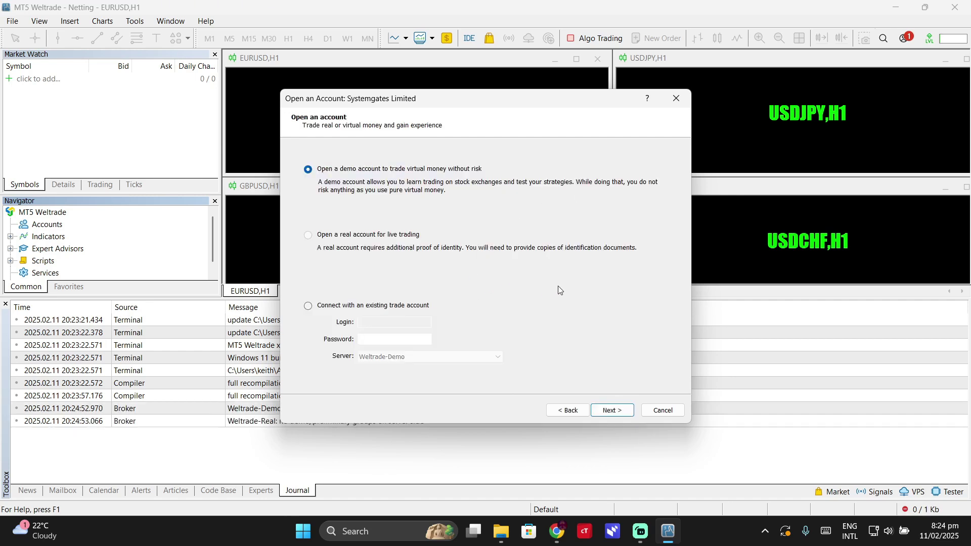
{"action": "left_click", "coordinate": [327, 306]}
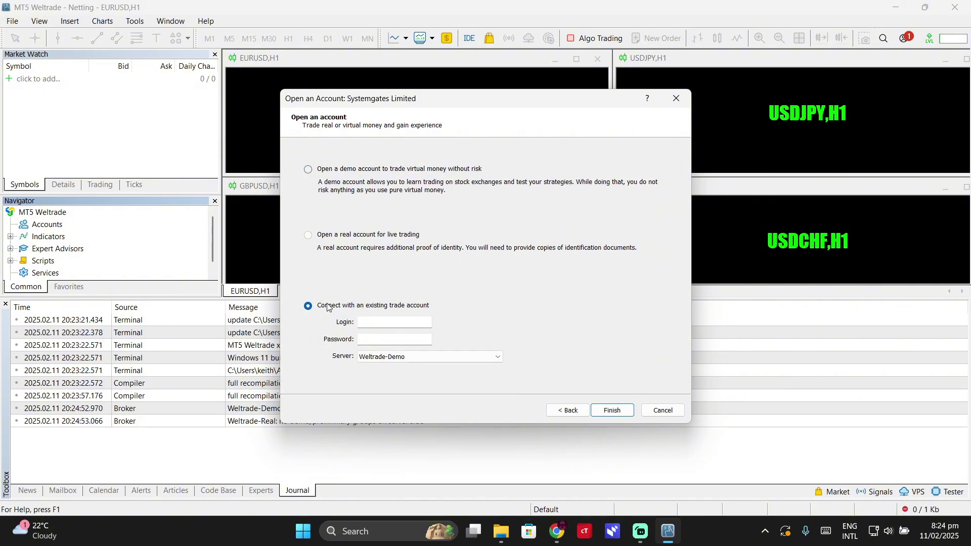
{"action": "left_click", "coordinate": [390, 325]}
{"action": "left_click", "coordinate": [486, 356]}
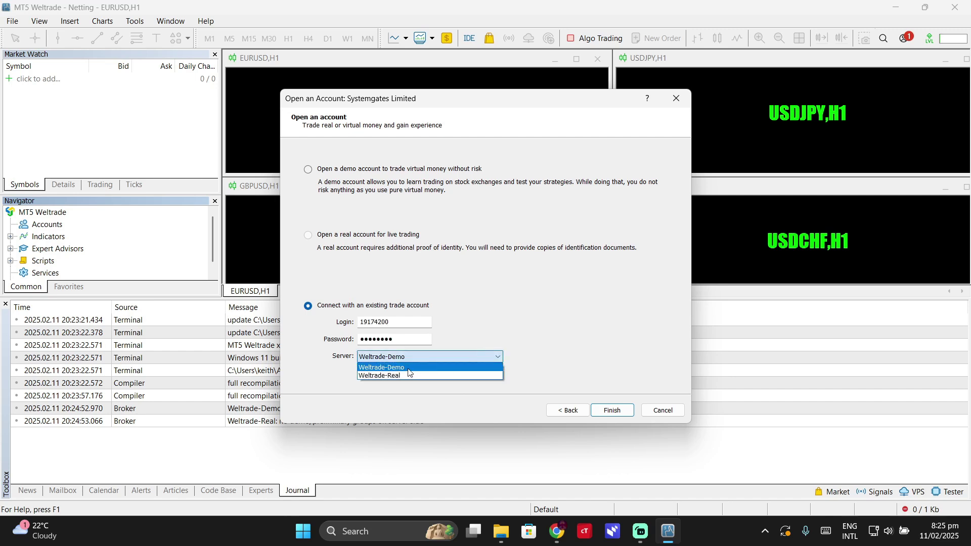
{"action": "left_click", "coordinate": [409, 370]}
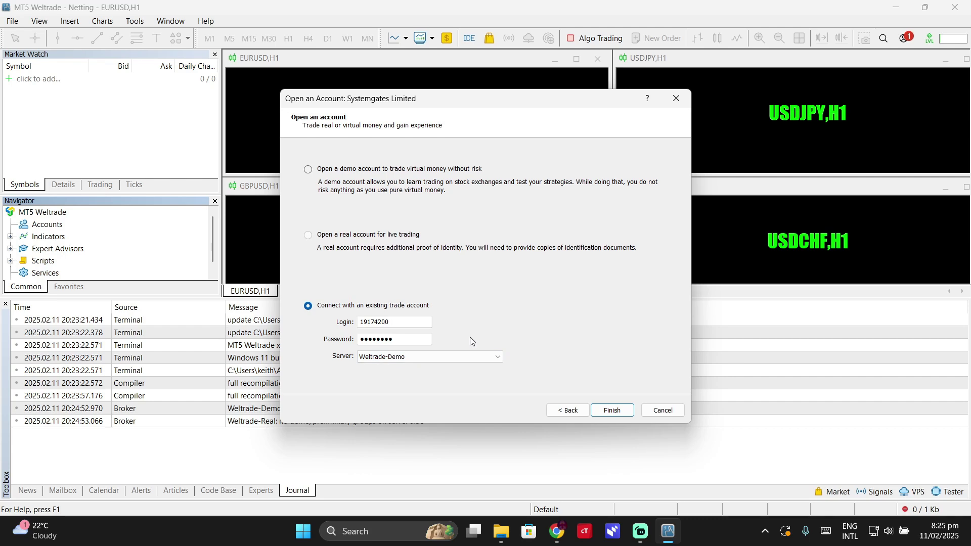
{"action": "left_click", "coordinate": [609, 414]}
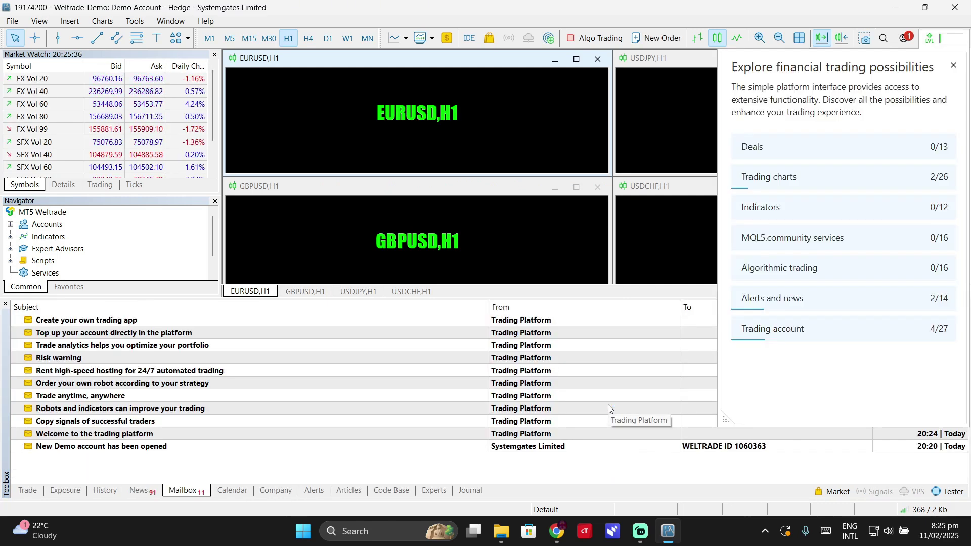
Step: Close the Explore panel, show the Trade tab's 200 USD balance, and lower the Toolbox splitter
{"action": "left_click", "coordinate": [664, 531]}
{"action": "right_click", "coordinate": [665, 533]}
{"action": "left_click", "coordinate": [650, 482]}
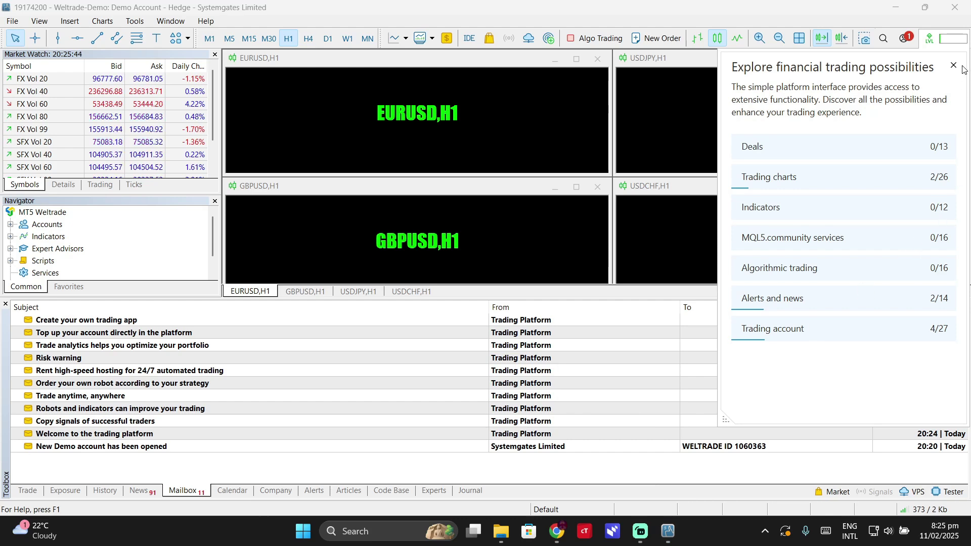
{"action": "left_click", "coordinate": [947, 74]}
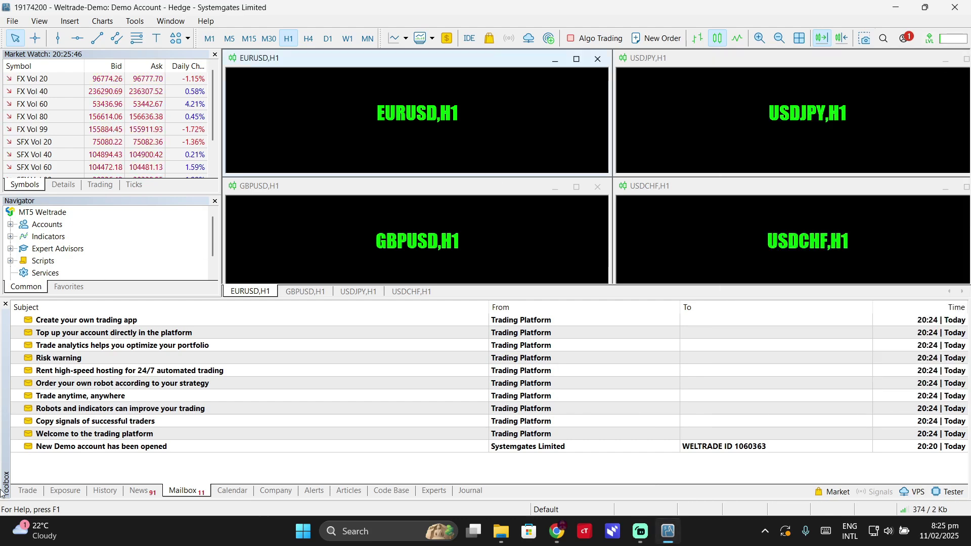
{"action": "left_click", "coordinate": [23, 493]}
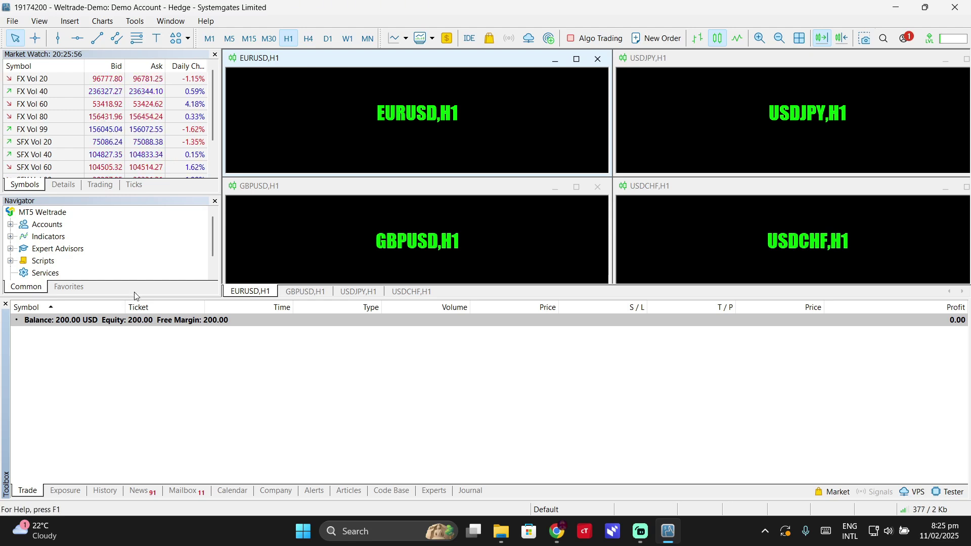
{"action": "left_click_drag", "start_coordinate": [169, 299], "coordinate": [167, 360]}
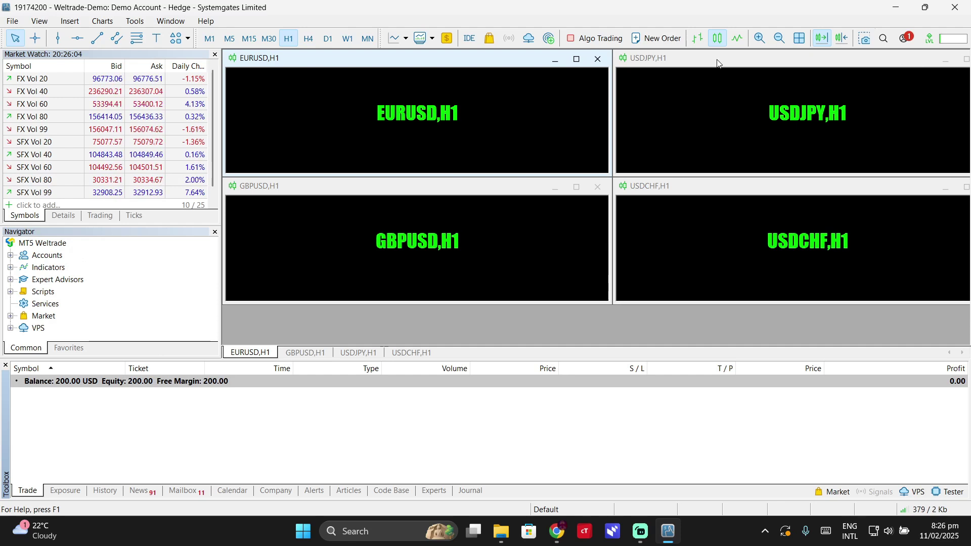
Step: Close the USDCHF and USDJPY charts, maximize EURUSD, and drop FX Vol 20 onto it
{"action": "left_click", "coordinate": [598, 187]}
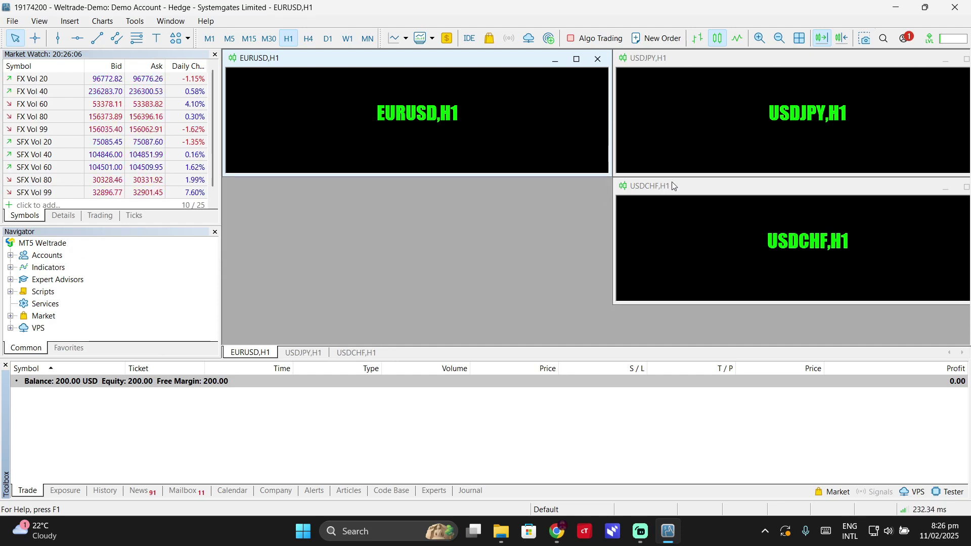
{"action": "left_click_drag", "start_coordinate": [683, 186], "coordinate": [637, 193]}
{"action": "left_click", "coordinate": [734, 192]}
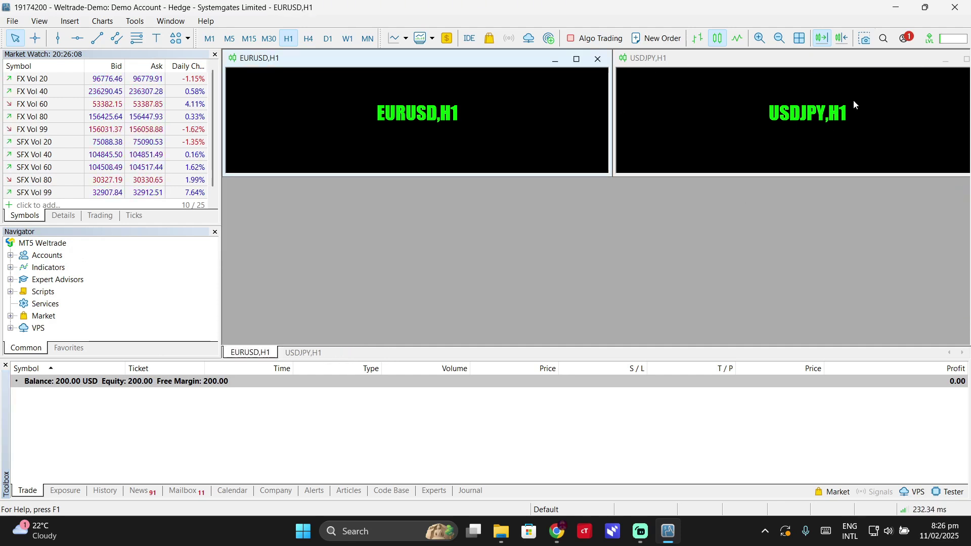
{"action": "mouse_move", "coordinate": [858, 60]}
{"action": "left_mouse_down"}
{"action": "mouse_move", "coordinate": [865, 79]}
{"action": "mouse_move", "coordinate": [742, 168]}
{"action": "left_mouse_up"}
{"action": "left_click", "coordinate": [757, 163]}
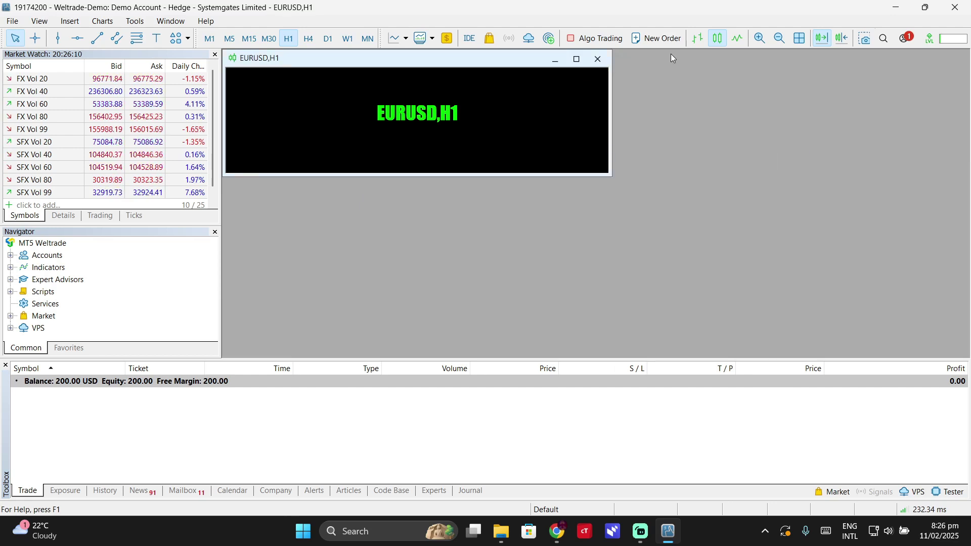
{"action": "left_click", "coordinate": [577, 59]}
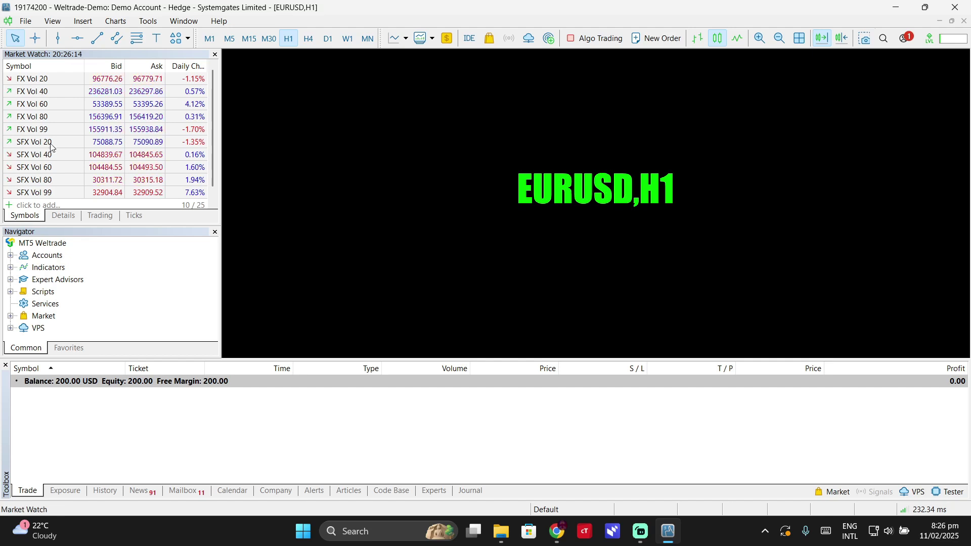
{"action": "left_click_drag", "start_coordinate": [34, 79], "coordinate": [342, 141]}
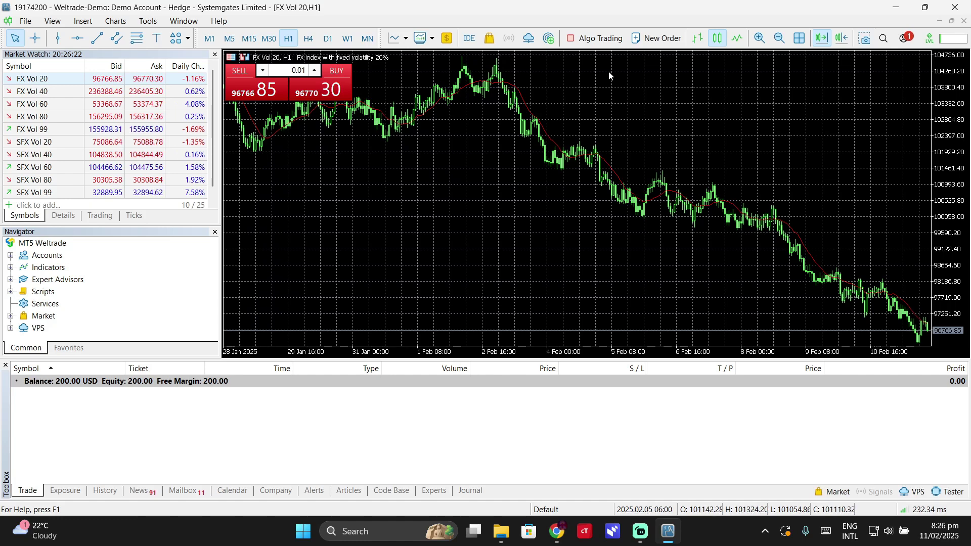
Step: Apply the Color on White scheme in the chart properties
{"action": "right_click", "coordinate": [346, 192]}
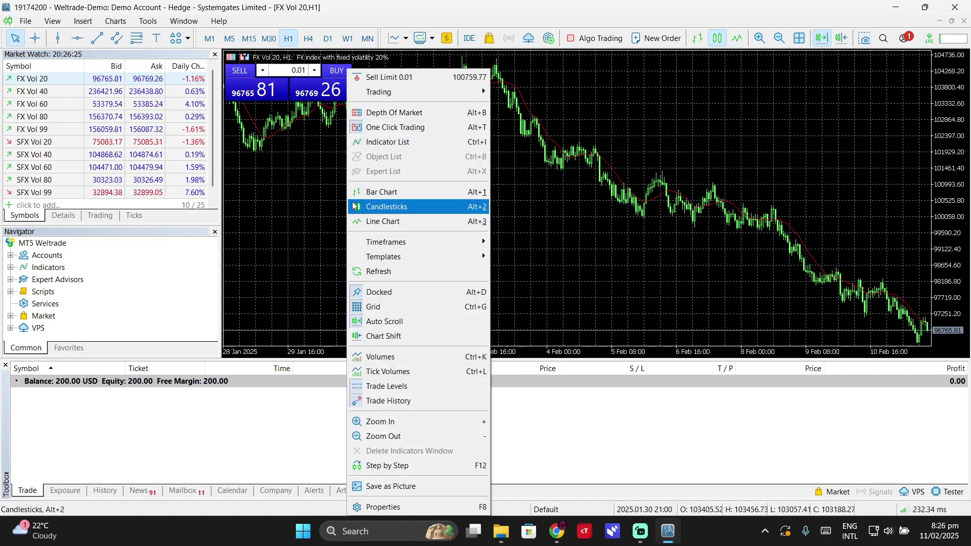
{"action": "left_click", "coordinate": [386, 507]}
{"action": "left_click", "coordinate": [649, 150]}
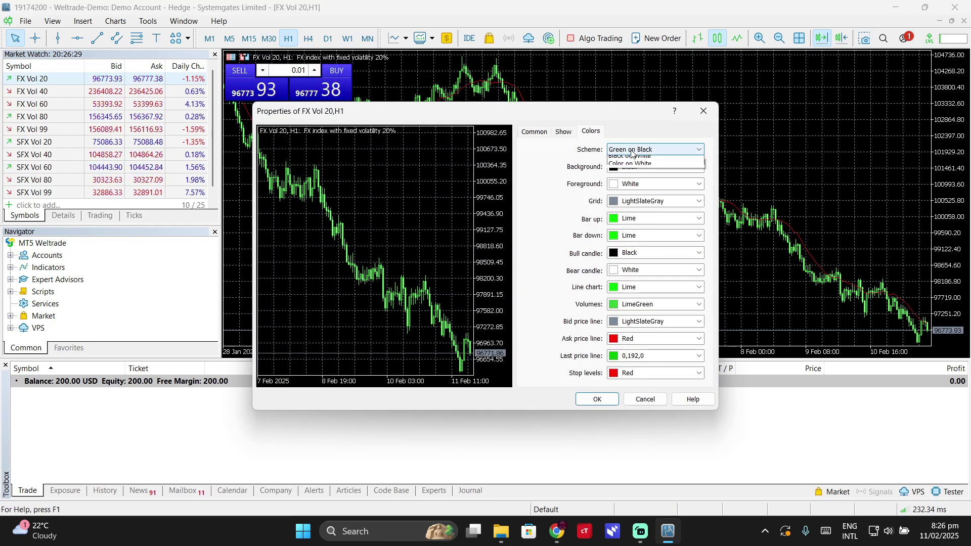
{"action": "left_click", "coordinate": [626, 184]}
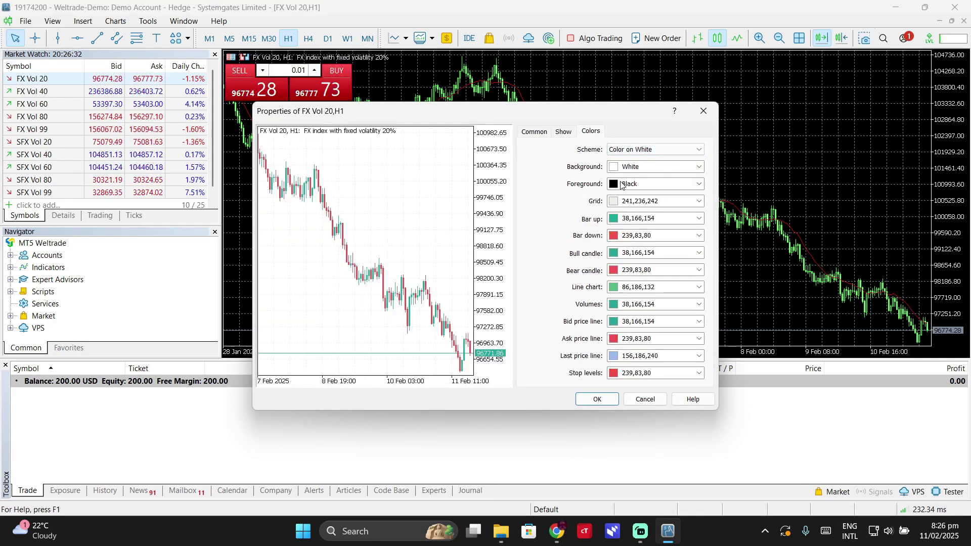
{"action": "left_click", "coordinate": [598, 400]}
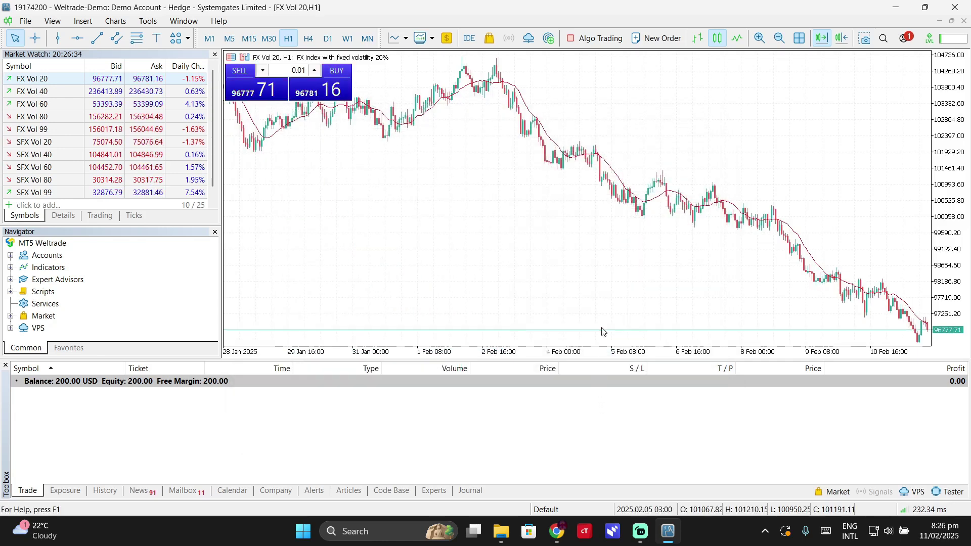
Step: Delete the Moving Average indicator from the chart's indicator list
{"action": "right_click", "coordinate": [528, 209]}
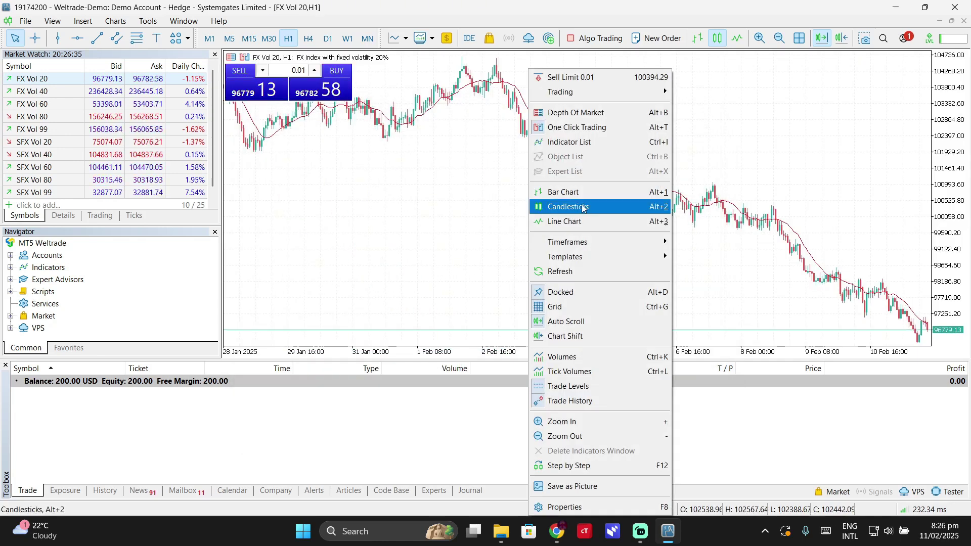
{"action": "left_click", "coordinate": [579, 145]}
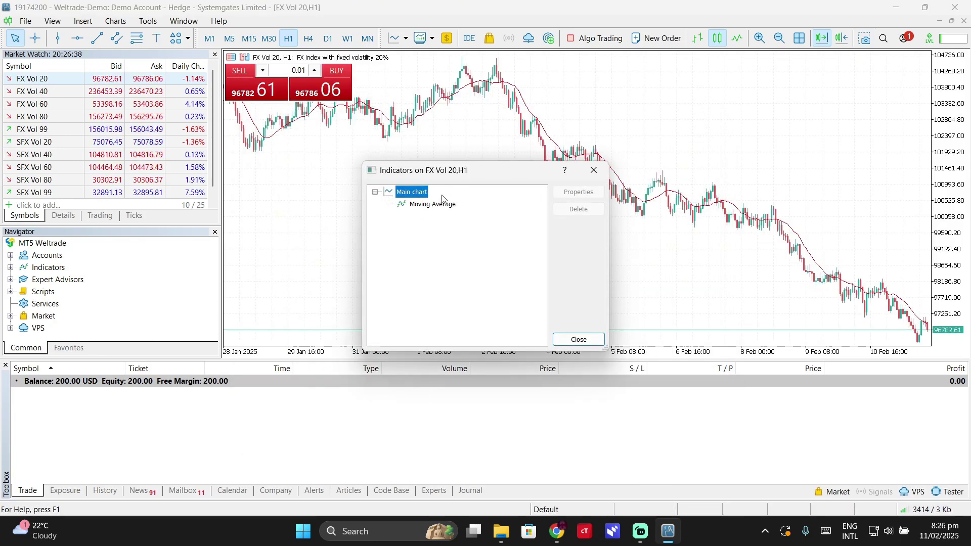
{"action": "left_click", "coordinate": [424, 205]}
{"action": "left_click", "coordinate": [579, 210]}
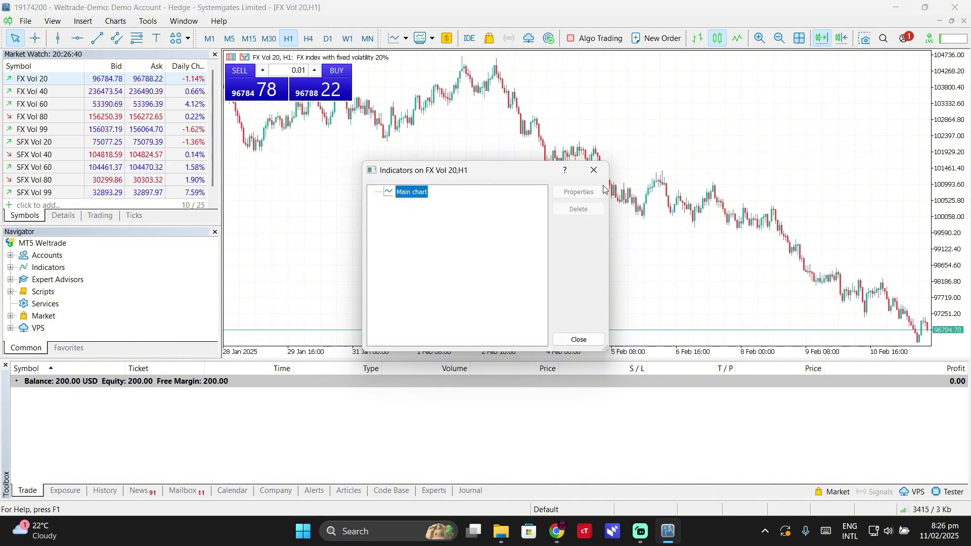
{"action": "left_click", "coordinate": [594, 171]}
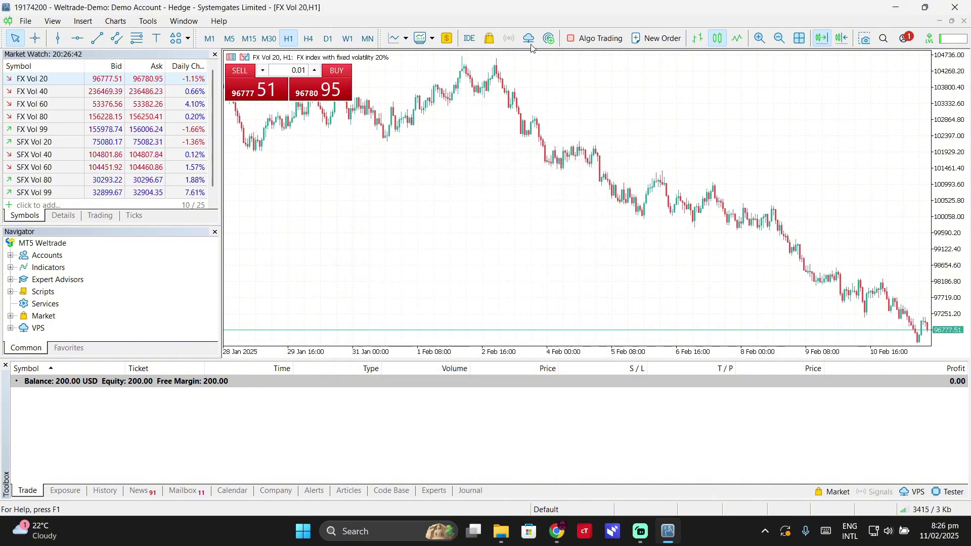
Step: Zoom in on the chart and turn on Chart Shift
{"action": "left_click", "coordinate": [759, 41]}
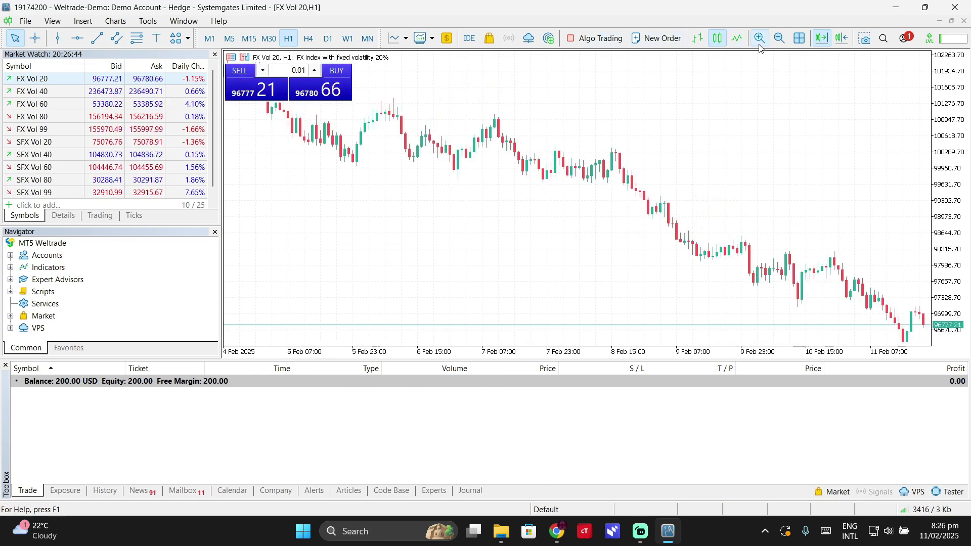
{"action": "left_click", "coordinate": [821, 38]}
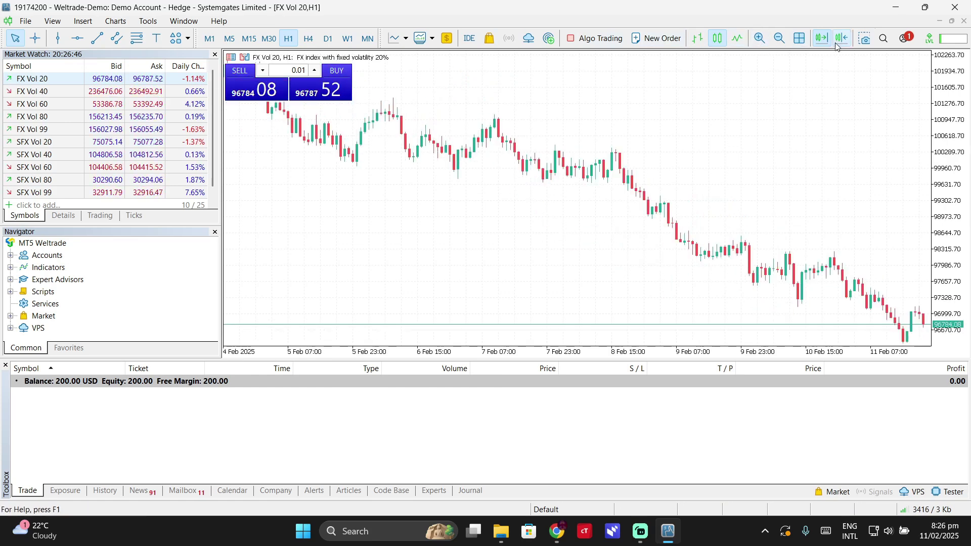
{"action": "left_click", "coordinate": [838, 39]}
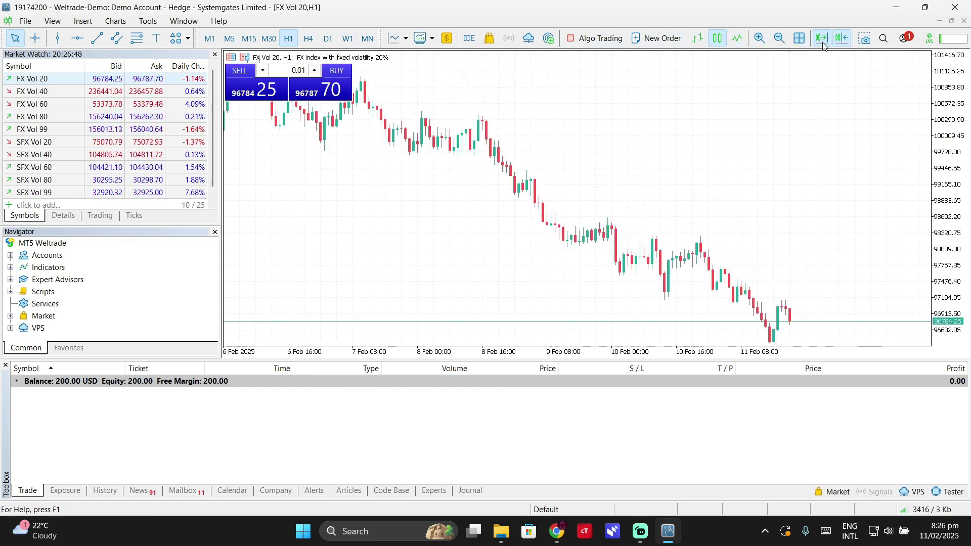